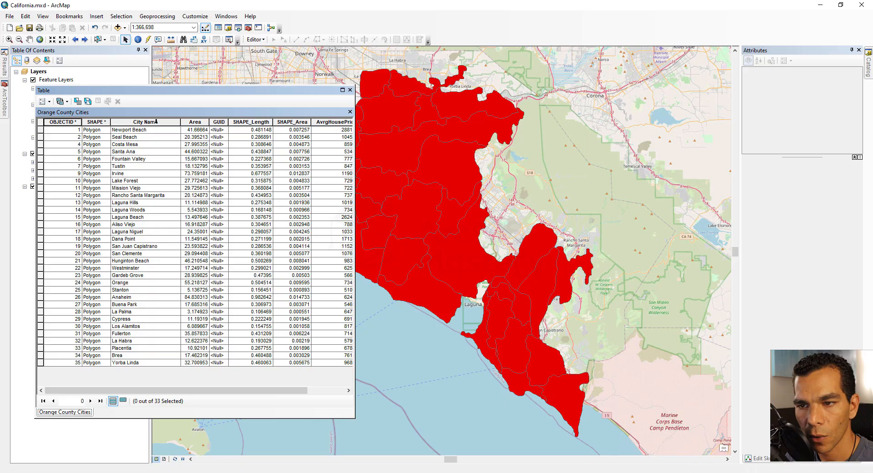
Step: Sort the Orange County Cities table by City Name in ascending and in descending order
{"action": "right_click", "coordinate": [156, 121]}
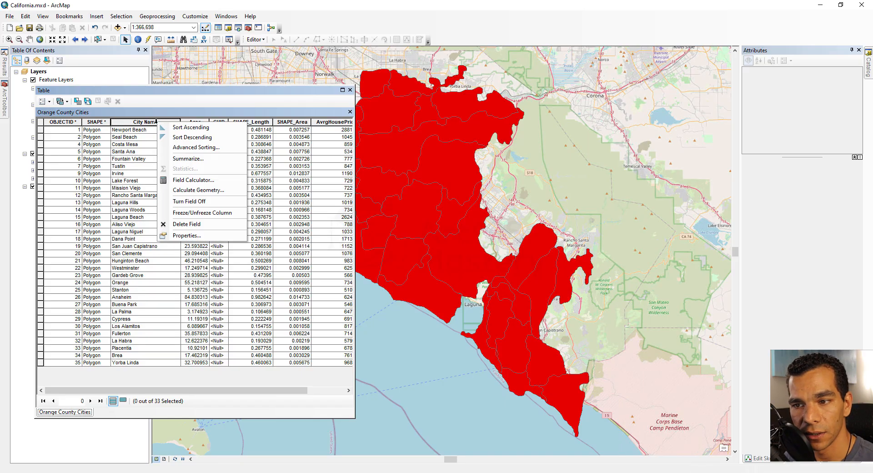
{"action": "right_click", "coordinate": [41, 154]}
{"action": "right_click", "coordinate": [41, 154]}
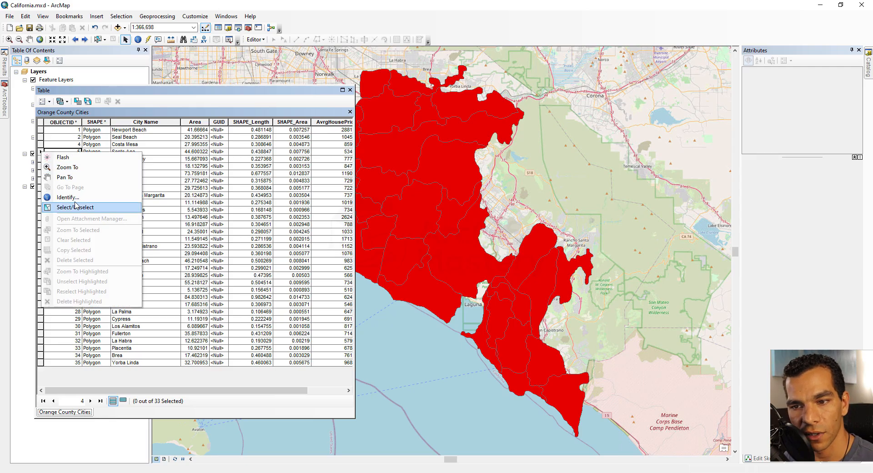
{"action": "right_click", "coordinate": [159, 125]}
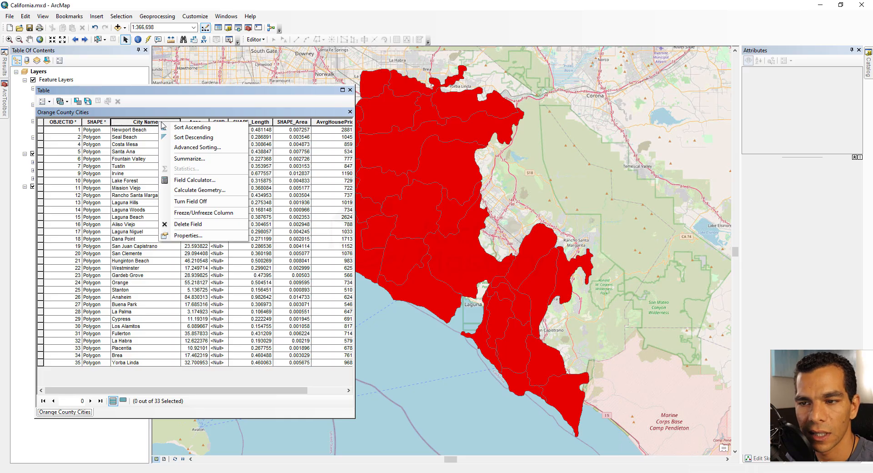
{"action": "left_click", "coordinate": [202, 128]}
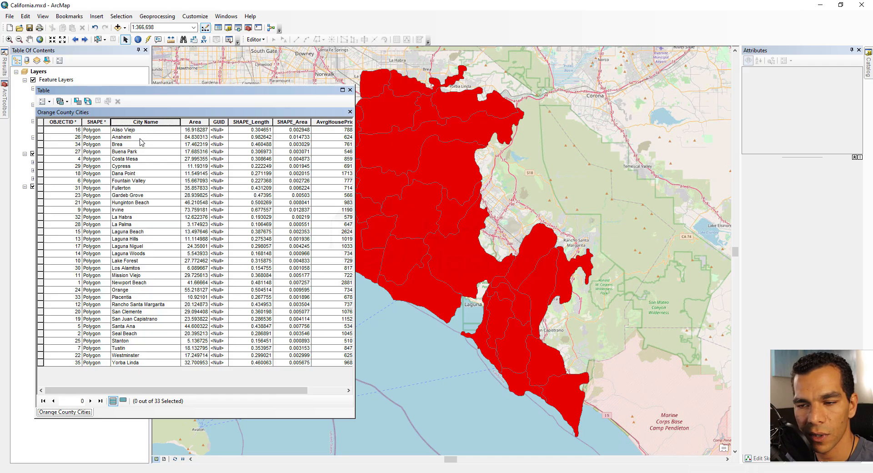
{"action": "right_click", "coordinate": [145, 120]}
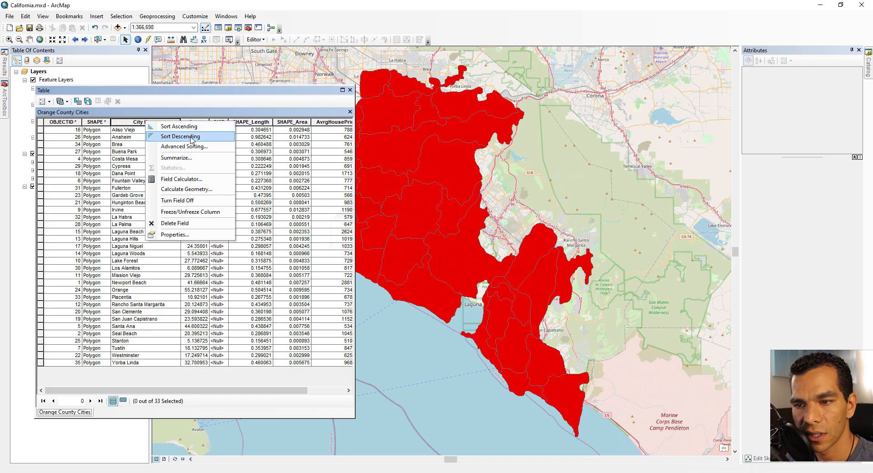
{"action": "left_click", "coordinate": [191, 137]}
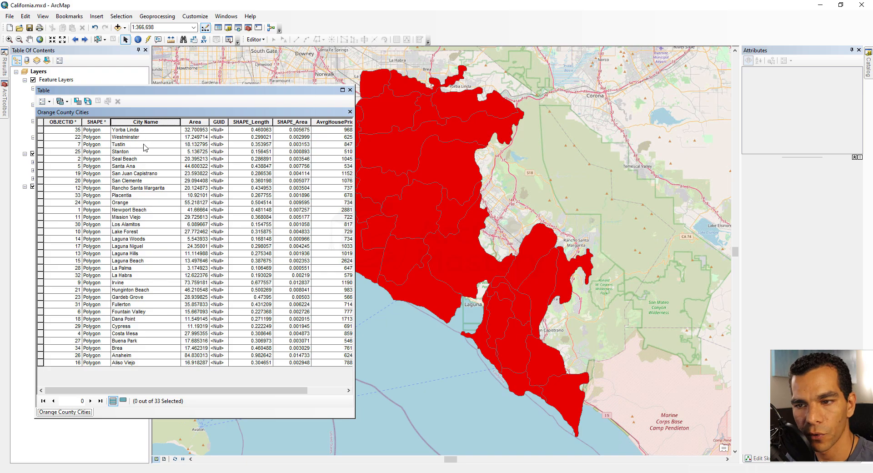
Step: Apply advanced sorting to the Orange County Cities table by City Name and by Area, both ascending
{"action": "right_click", "coordinate": [137, 121]}
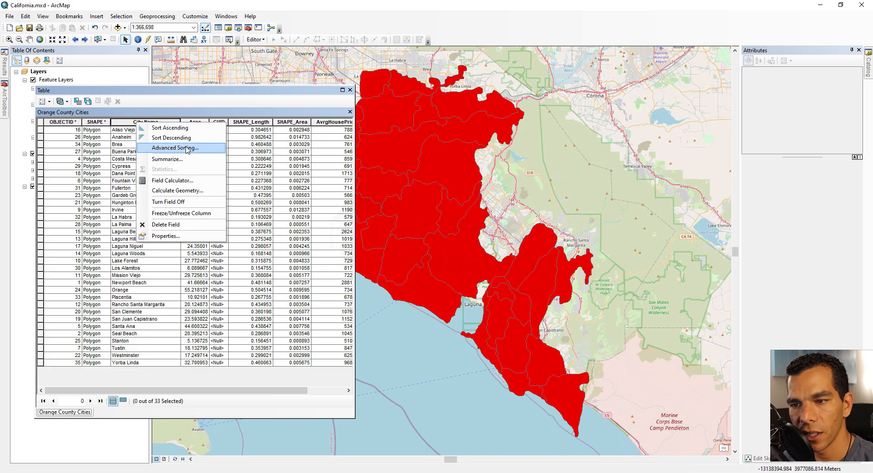
{"action": "left_click", "coordinate": [186, 148]}
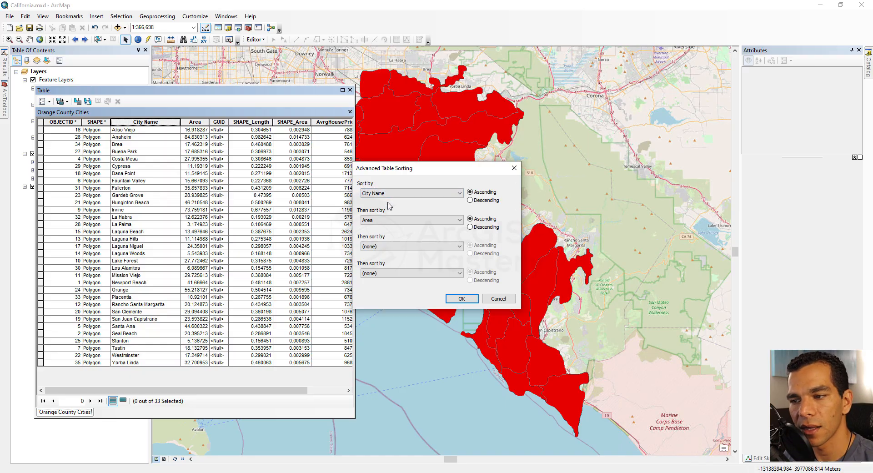
{"action": "left_click", "coordinate": [462, 300]}
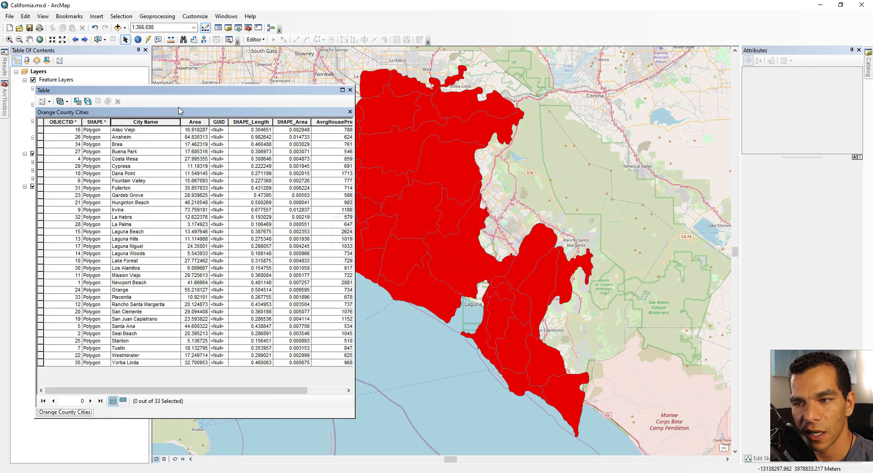
Step: Start an edit session and set the City Name of the Aliso Viejo and Anaheim records to "aaa"
{"action": "left_click", "coordinate": [256, 40]}
{"action": "left_click", "coordinate": [273, 49]}
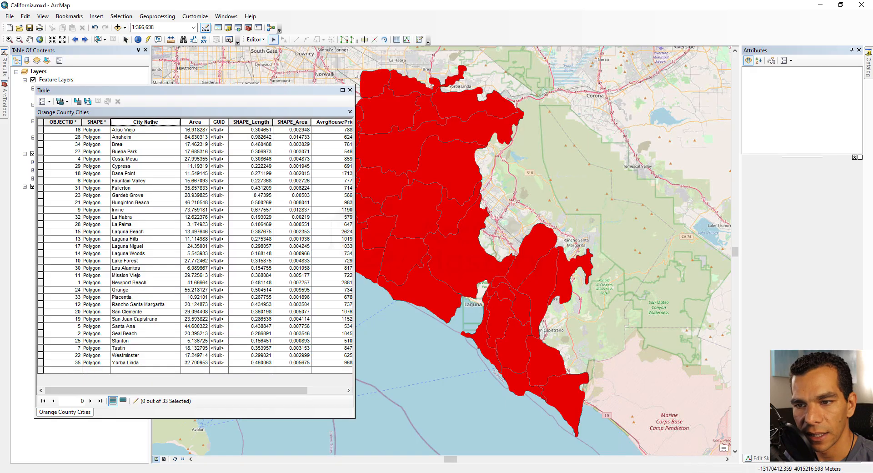
{"action": "left_click", "coordinate": [142, 131]}
{"action": "type", "text": "aaa"}
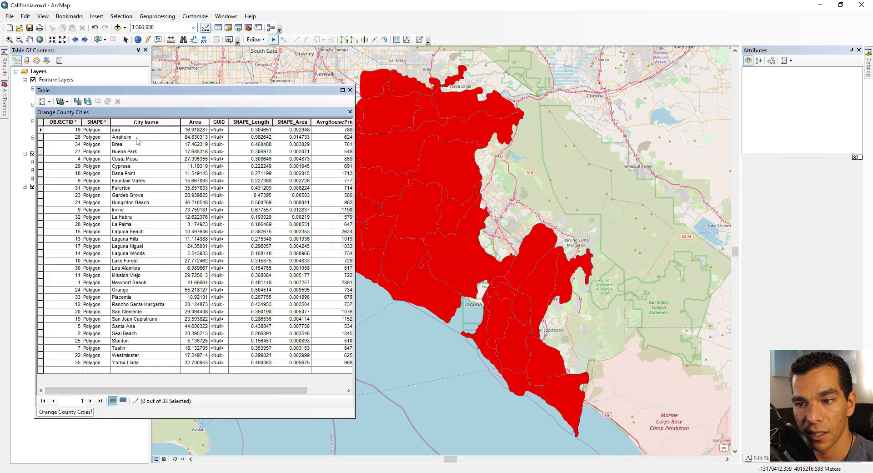
{"action": "left_click", "coordinate": [137, 137]}
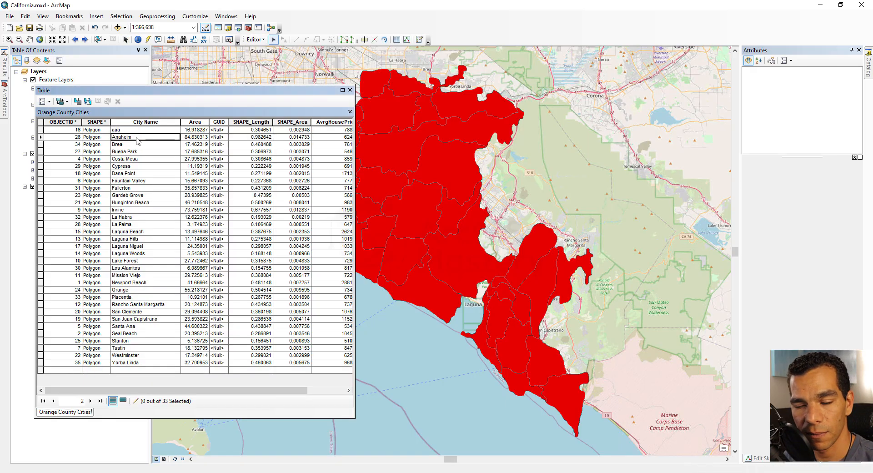
{"action": "type", "text": "aaa"}
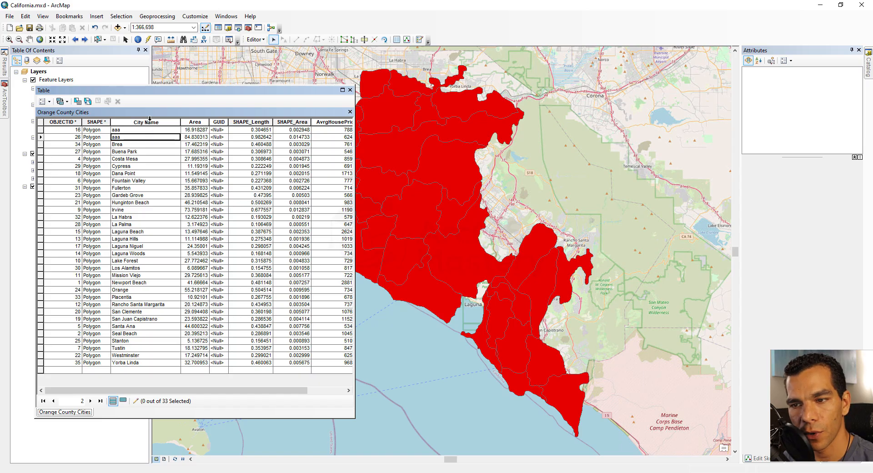
Step: Apply advanced sorting to the cities table by City Name ascending and by Area descending
{"action": "right_click", "coordinate": [149, 121]}
{"action": "left_click", "coordinate": [191, 146]}
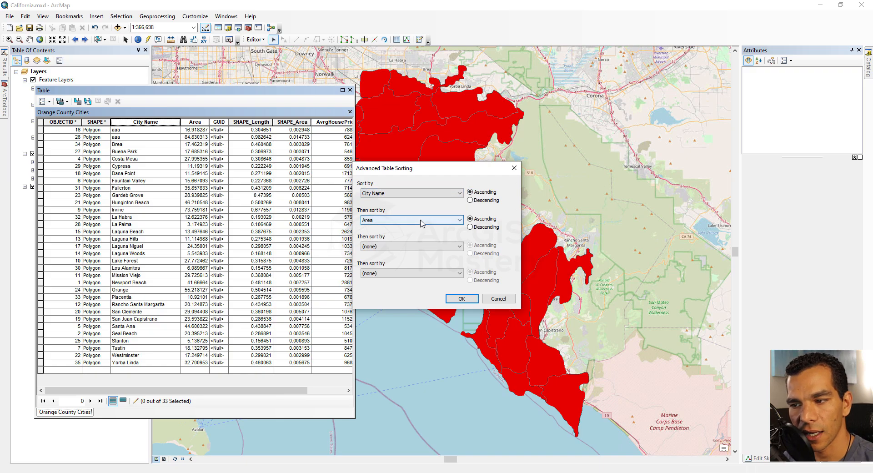
{"action": "left_click", "coordinate": [470, 227]}
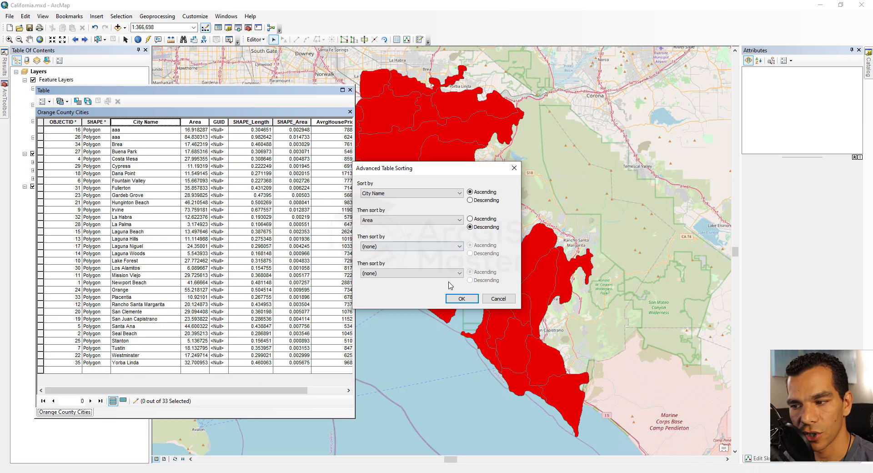
{"action": "left_click", "coordinate": [459, 299]}
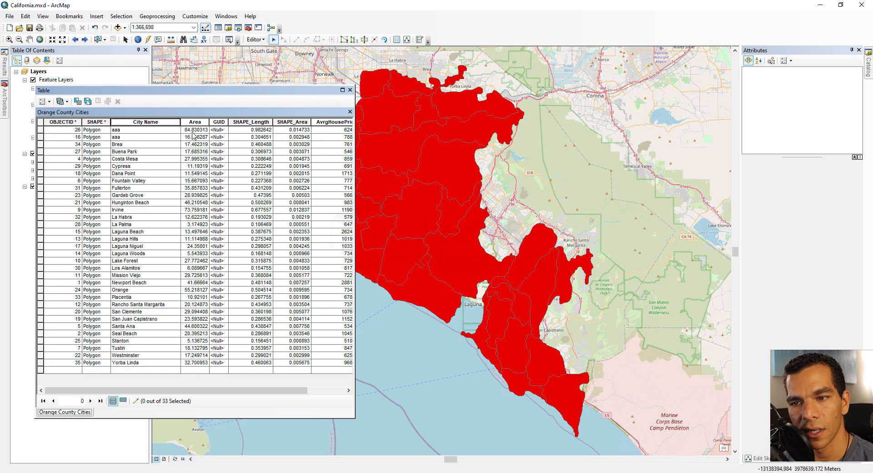
Step: Try to stop editing without saving the edits, and close the attribute table
{"action": "right_click", "coordinate": [157, 123]}
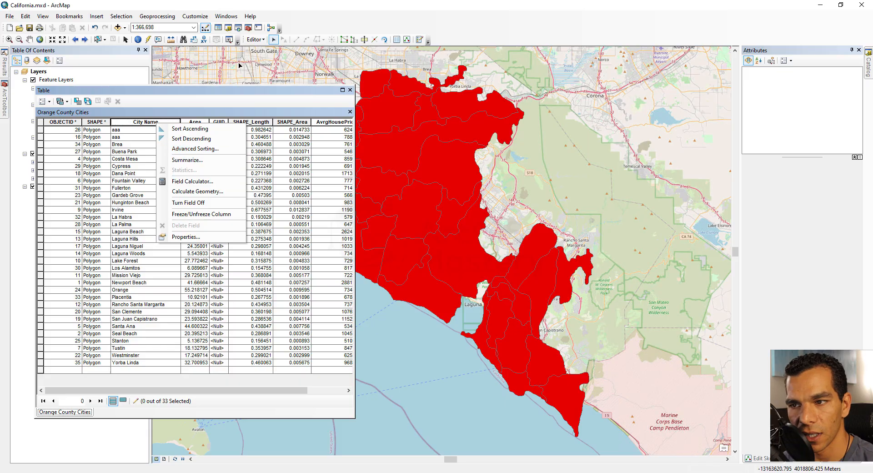
{"action": "left_click", "coordinate": [262, 40]}
{"action": "left_click", "coordinate": [268, 60]}
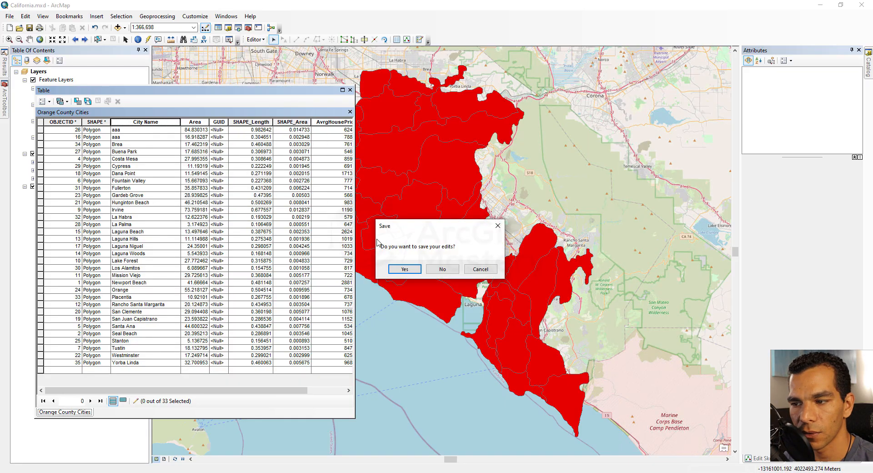
{"action": "left_click", "coordinate": [443, 269]}
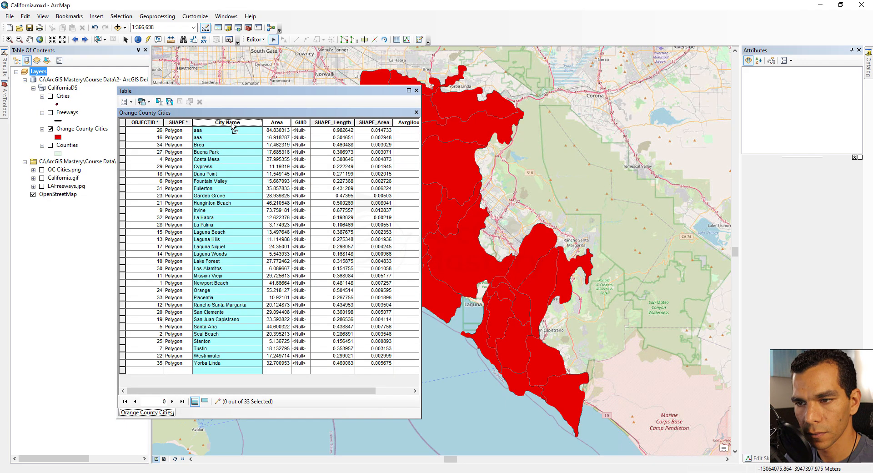
{"action": "right_click", "coordinate": [231, 123]}
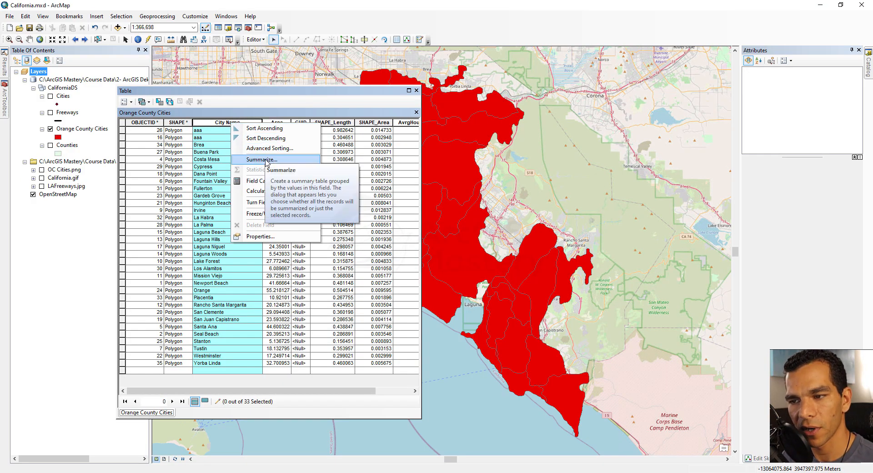
{"action": "left_click", "coordinate": [416, 90]}
Step: Display the Freeways layer in place of Orange County Cities and zoom the map to its extent
{"action": "left_click", "coordinate": [50, 113]}
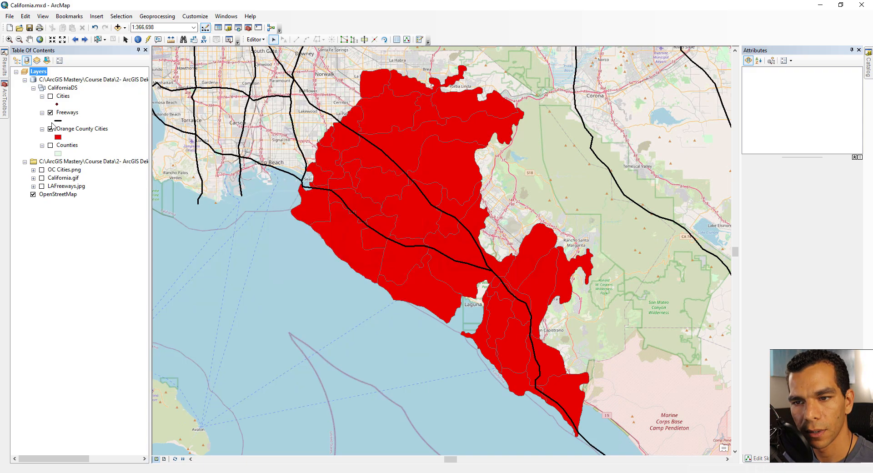
{"action": "left_click", "coordinate": [51, 130]}
{"action": "right_click", "coordinate": [69, 113]}
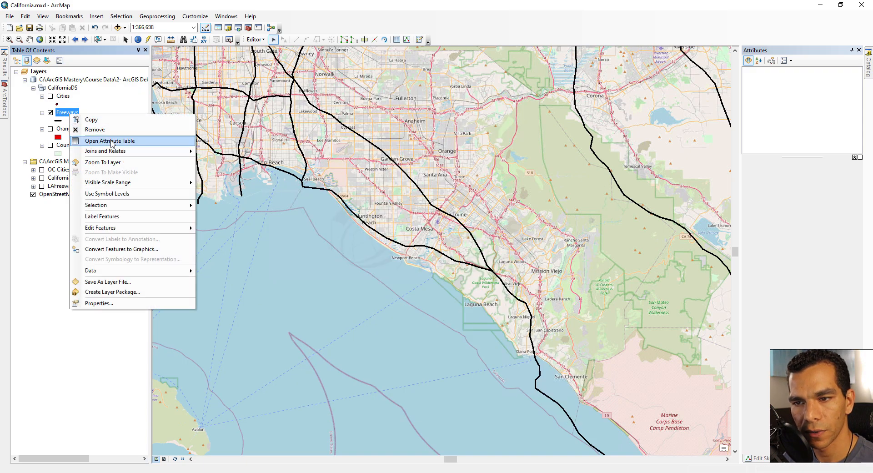
{"action": "left_click", "coordinate": [108, 163]}
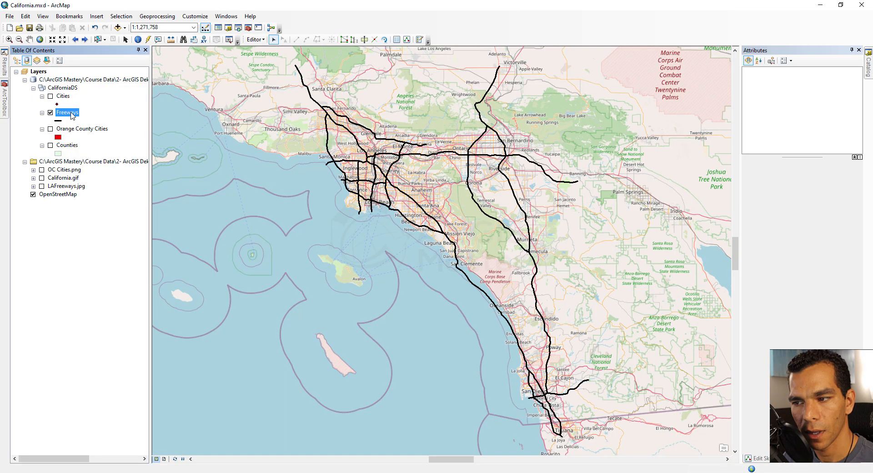
Step: Open the Freeways attribute table and sort it by FreewayID in ascending order
{"action": "right_click", "coordinate": [71, 114]}
{"action": "left_click", "coordinate": [114, 140]}
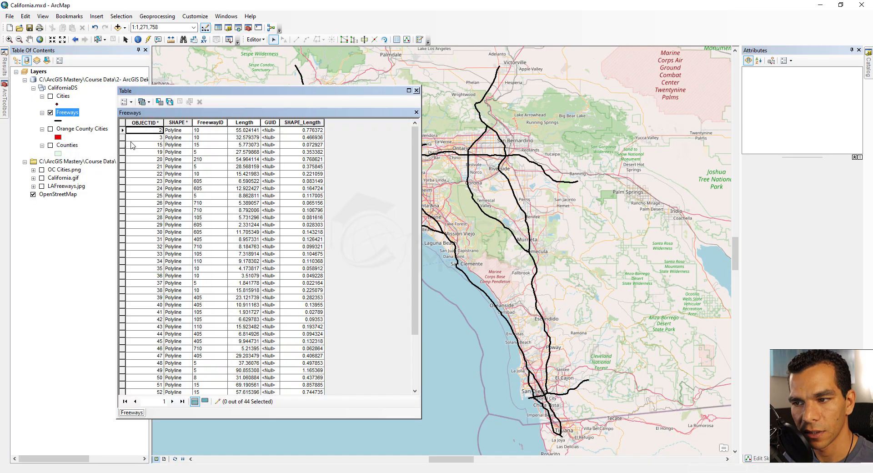
{"action": "left_click_drag", "start_coordinate": [274, 93], "coordinate": [243, 92]}
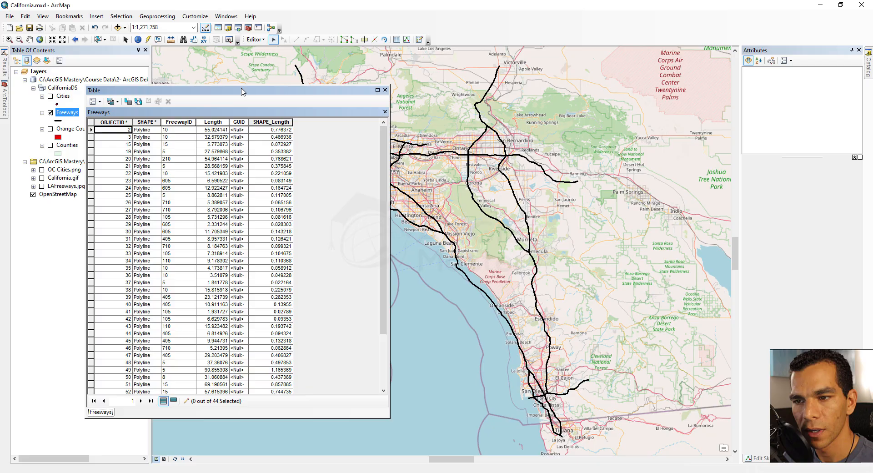
{"action": "double_click", "coordinate": [181, 121]}
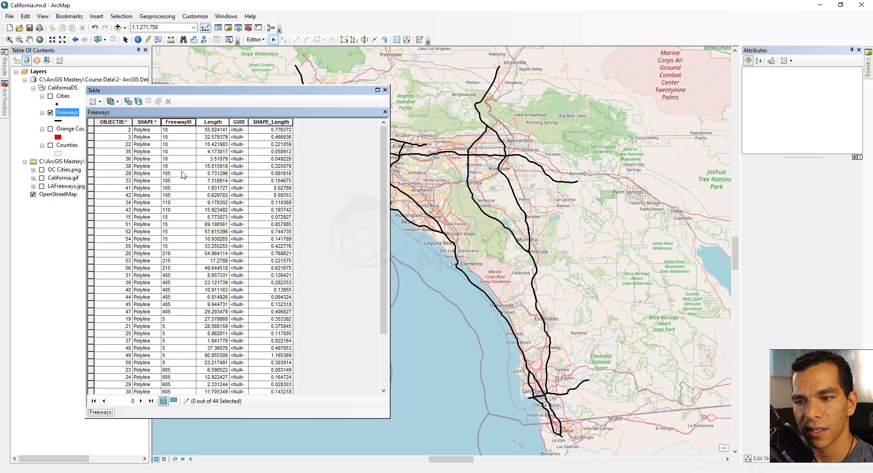
Step: Summarize the Freeways table on FreewayID with the Sum of Length, and add the result table to the map
{"action": "left_click", "coordinate": [175, 122]}
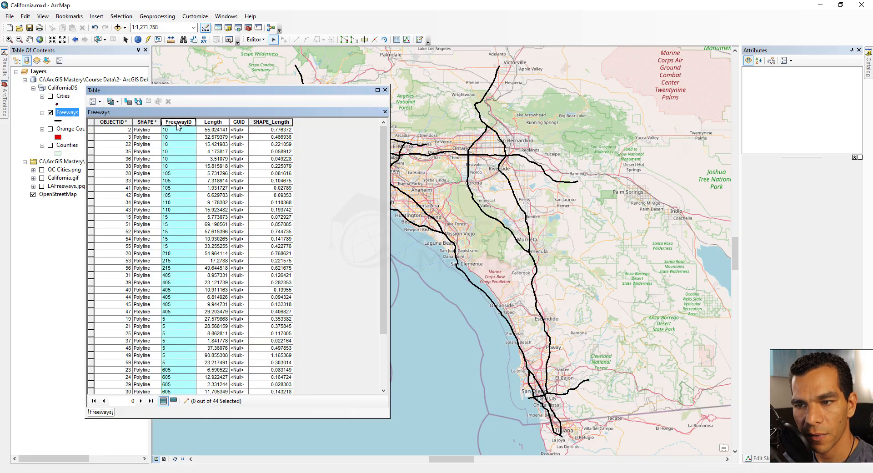
{"action": "right_click", "coordinate": [176, 122]}
{"action": "left_click", "coordinate": [227, 158]}
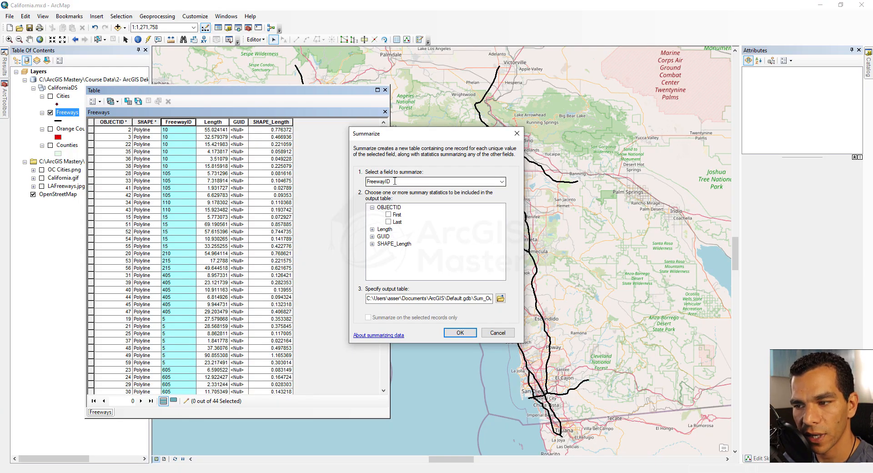
{"action": "left_click", "coordinate": [372, 207]}
{"action": "left_click", "coordinate": [372, 215]}
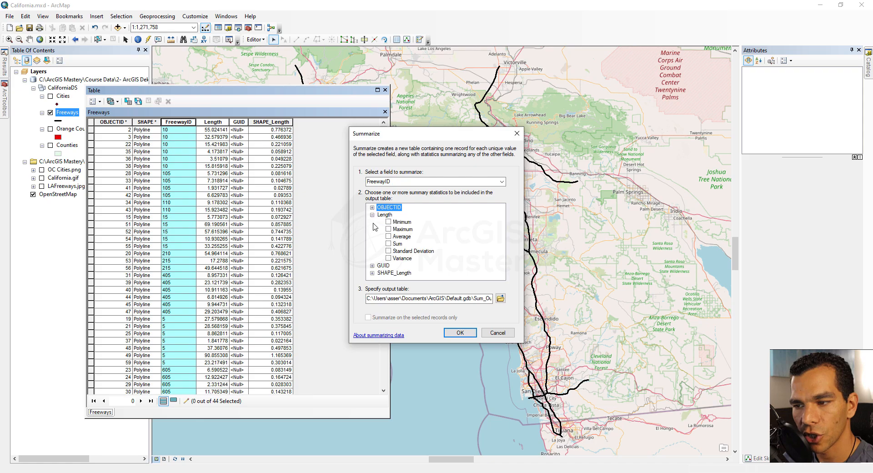
{"action": "left_click", "coordinate": [388, 245]}
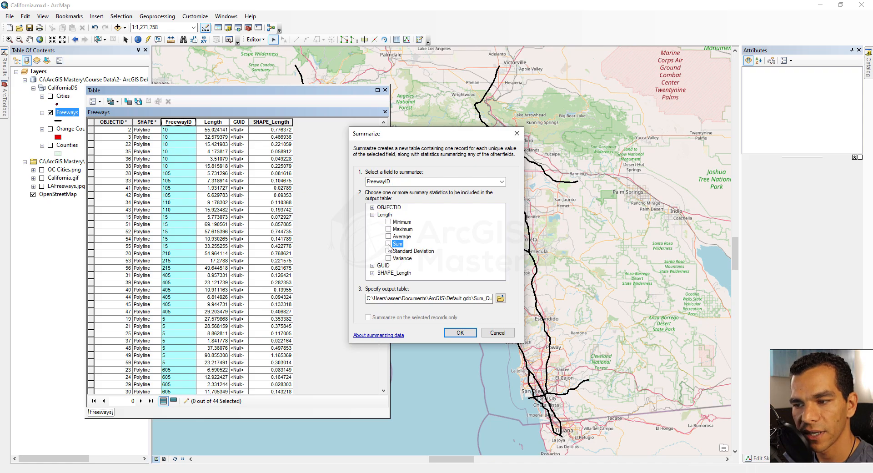
{"action": "left_click", "coordinate": [389, 245]}
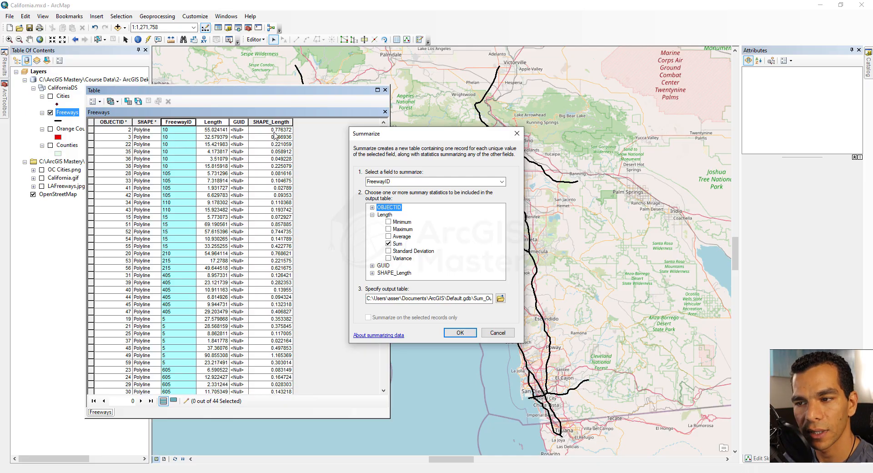
{"action": "left_click", "coordinate": [460, 334]}
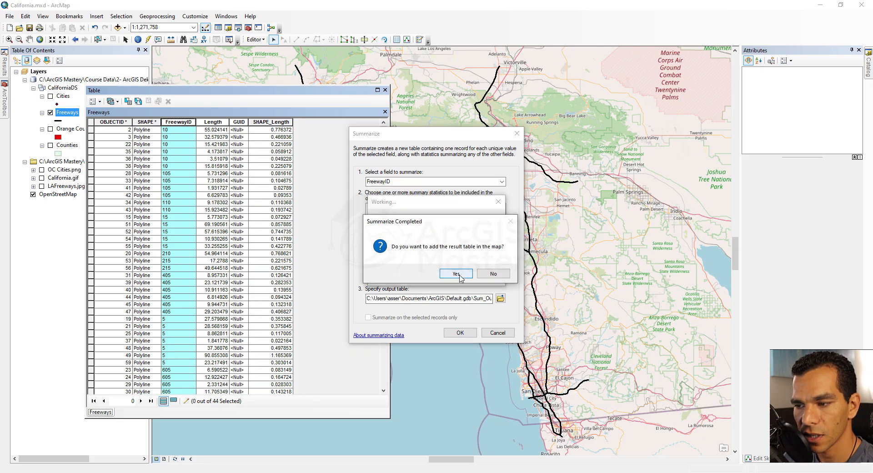
{"action": "left_click", "coordinate": [457, 273]}
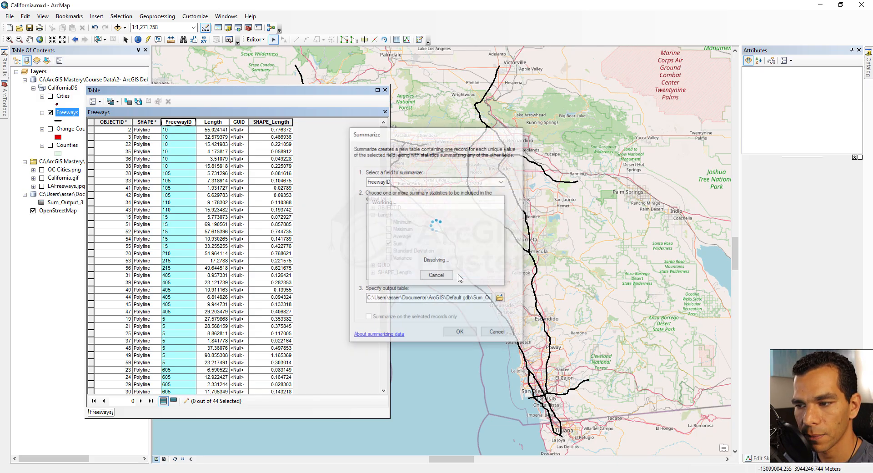
Step: Open the Sum_Output_3 summary table
{"action": "left_click", "coordinate": [60, 203]}
{"action": "right_click", "coordinate": [70, 203]}
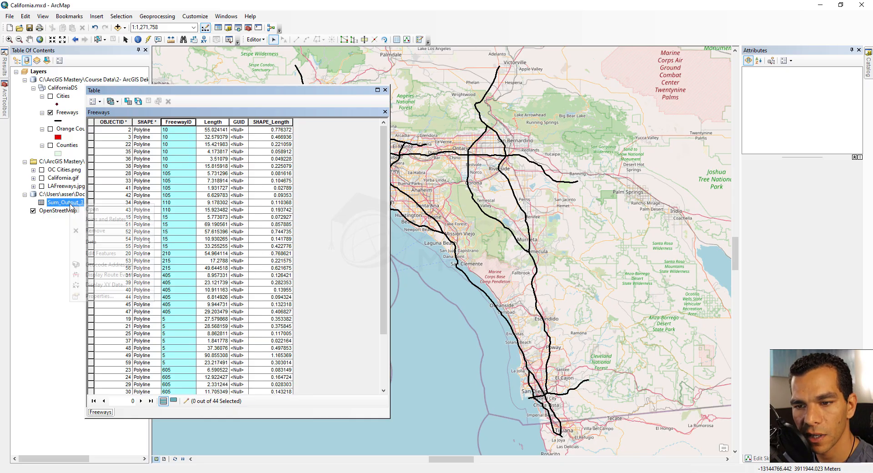
{"action": "left_click", "coordinate": [92, 209]}
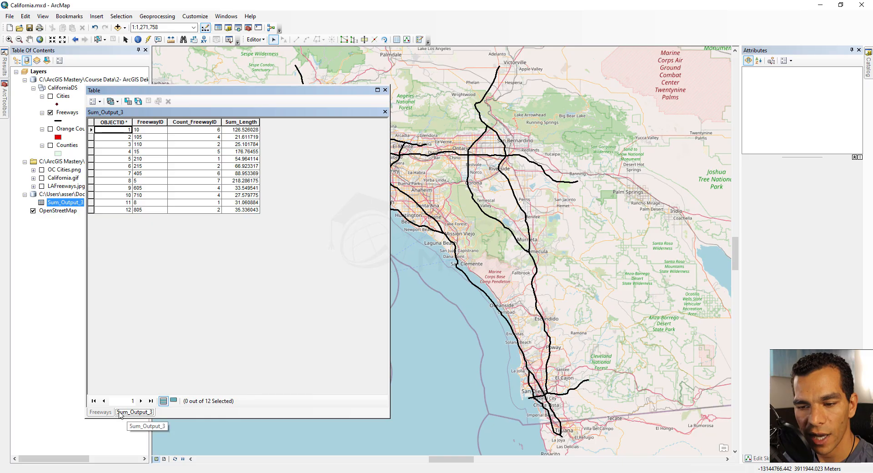
Step: Arrange the Freeways and Sum_Output_3 tables side by side in a new vertical tab group, enlarging the window and the Freeways pane
{"action": "left_click", "coordinate": [99, 101]}
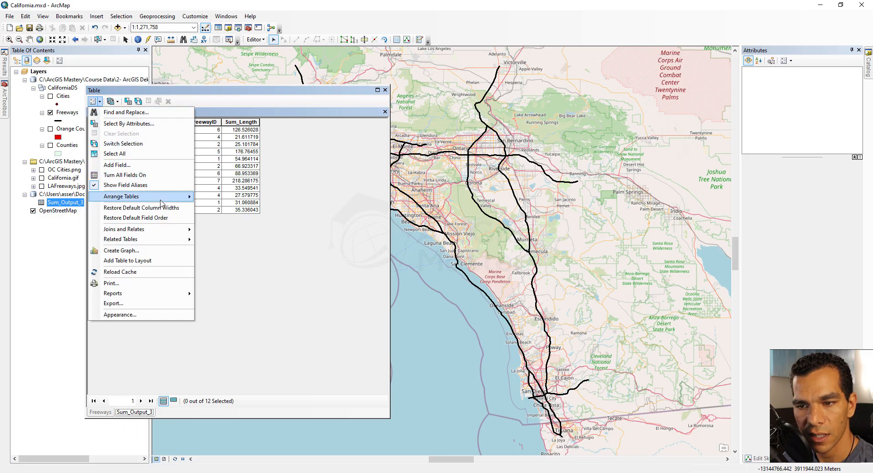
{"action": "mouse_move", "coordinate": [165, 203]}
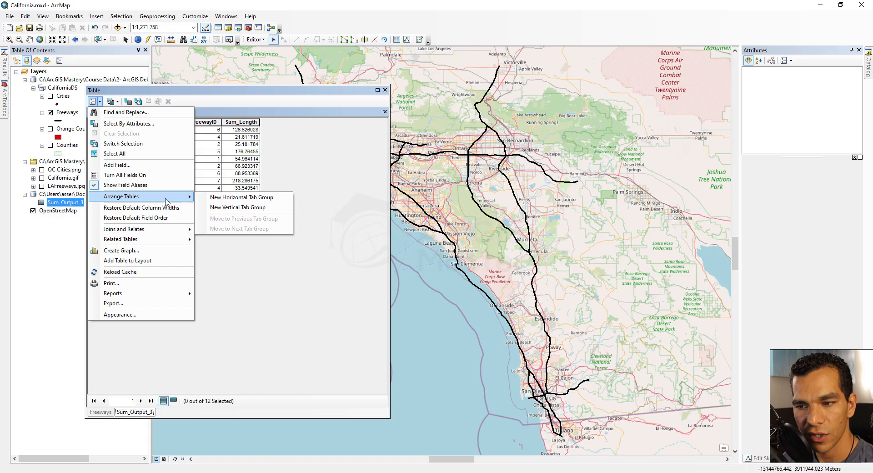
{"action": "left_click", "coordinate": [246, 210]}
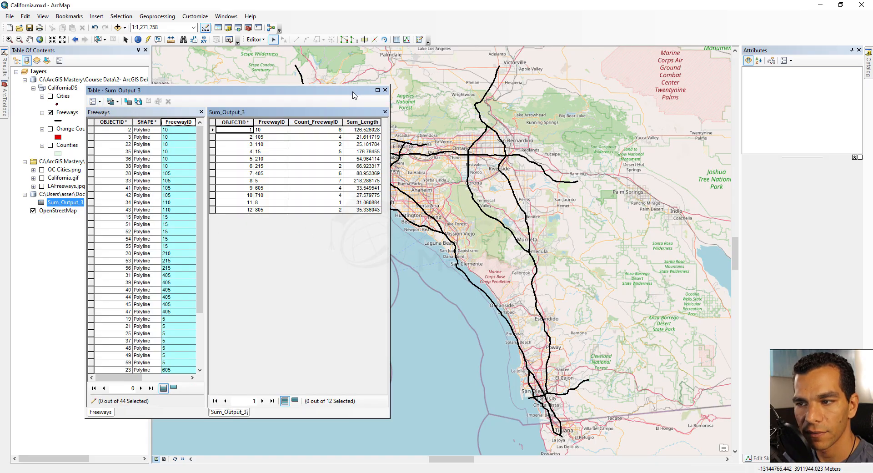
{"action": "left_click_drag", "start_coordinate": [353, 93], "coordinate": [374, 90]}
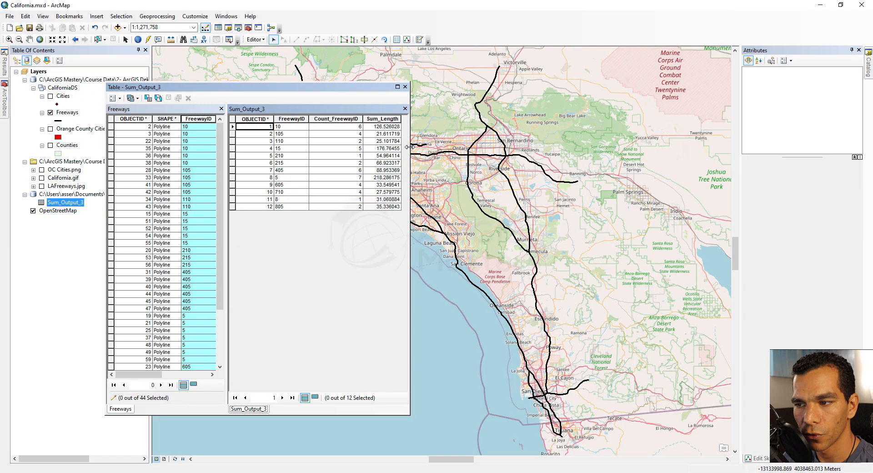
{"action": "left_click_drag", "start_coordinate": [410, 147], "coordinate": [608, 148]}
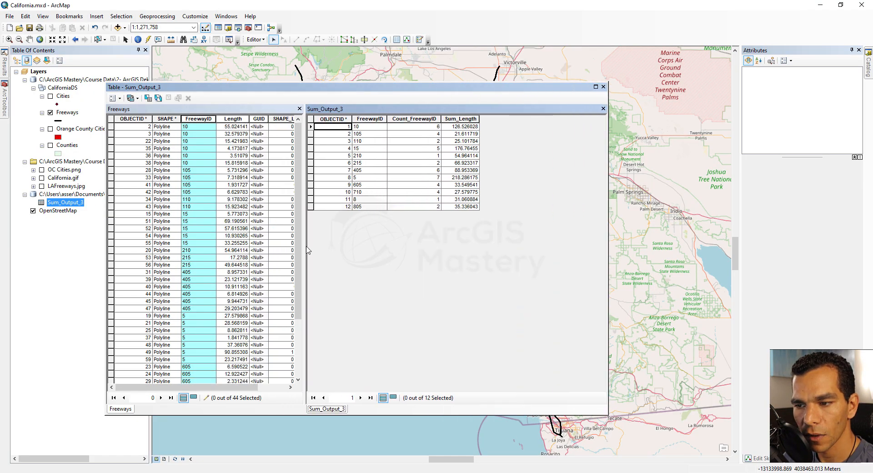
{"action": "left_click_drag", "start_coordinate": [304, 248], "coordinate": [382, 248]}
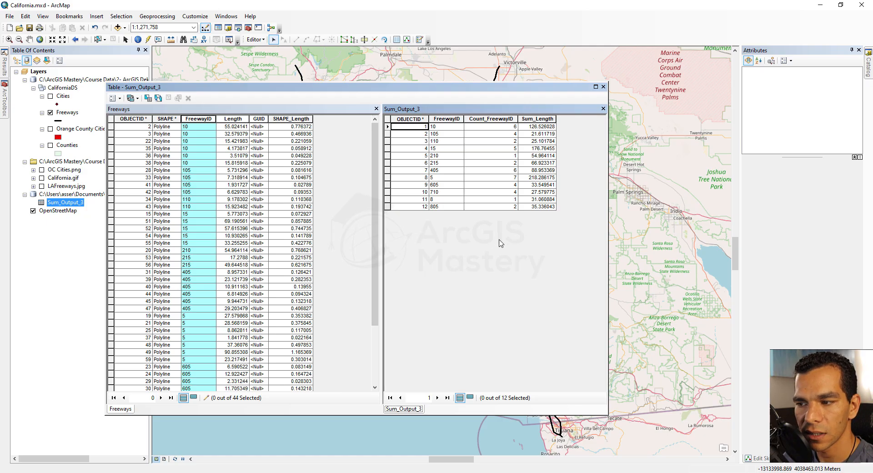
Step: Go through the FreewayID 10 records in the Freeways table and select the matching row in Sum_Output_3 for comparison
{"action": "left_click", "coordinate": [190, 128]}
{"action": "left_click", "coordinate": [190, 133]}
{"action": "left_click", "coordinate": [193, 143]}
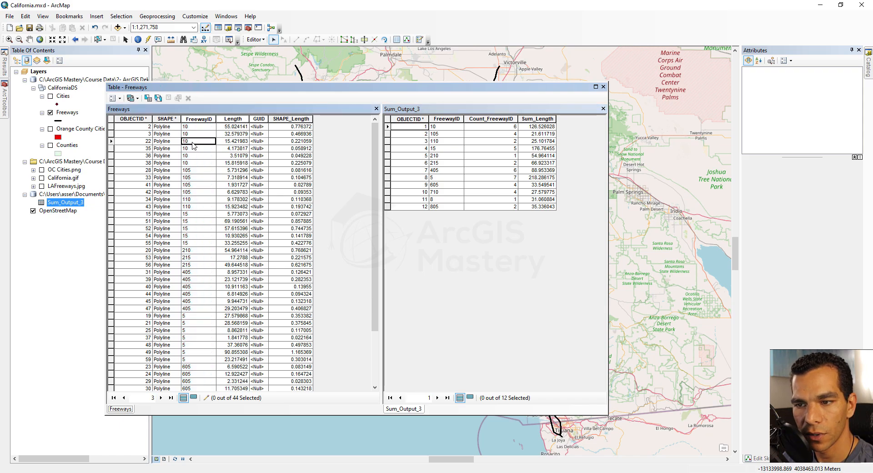
{"action": "left_click", "coordinate": [193, 149]}
{"action": "left_click", "coordinate": [193, 156]}
{"action": "left_click", "coordinate": [193, 163]}
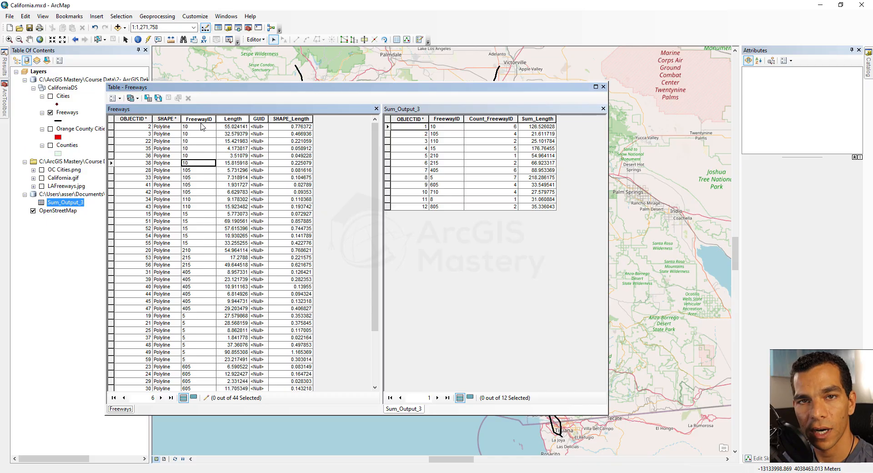
{"action": "left_click", "coordinate": [389, 128]}
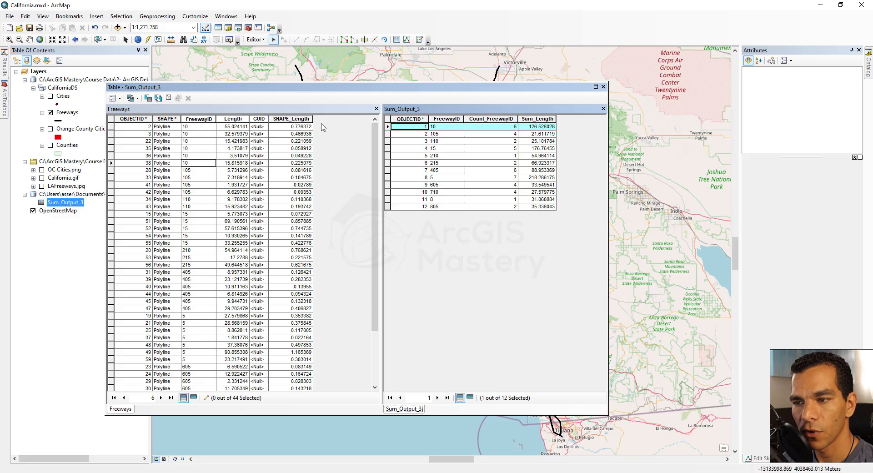
Step: Select the first five Freeways records and inspect the selected-records-only option of Summarize for FreewayID, cancelling without creating a table
{"action": "left_click", "coordinate": [293, 126]}
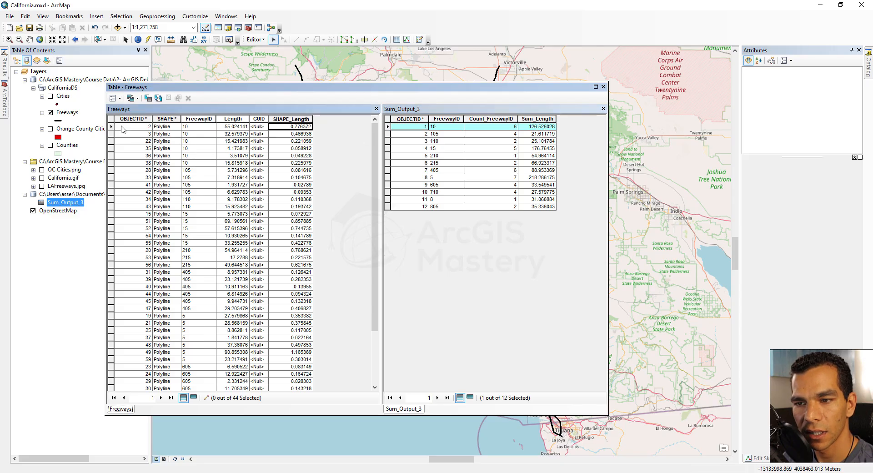
{"action": "left_click_drag", "start_coordinate": [111, 126], "coordinate": [112, 155]}
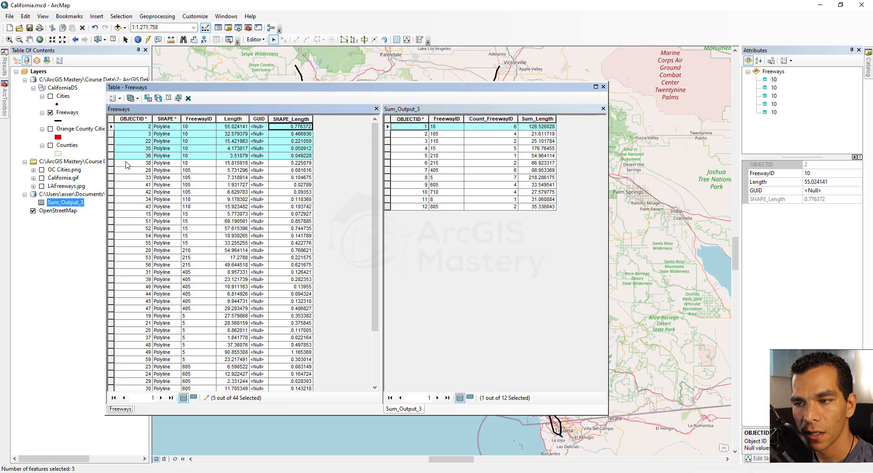
{"action": "left_click", "coordinate": [195, 119]}
{"action": "right_click", "coordinate": [195, 119]}
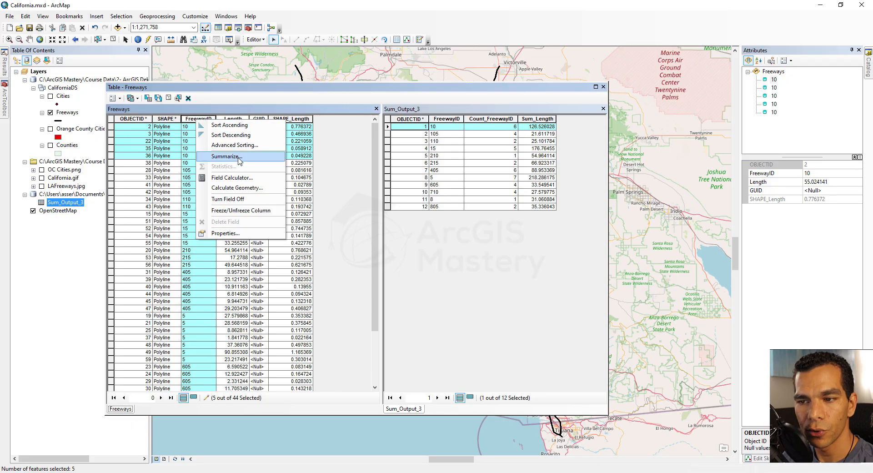
{"action": "left_click", "coordinate": [226, 156]}
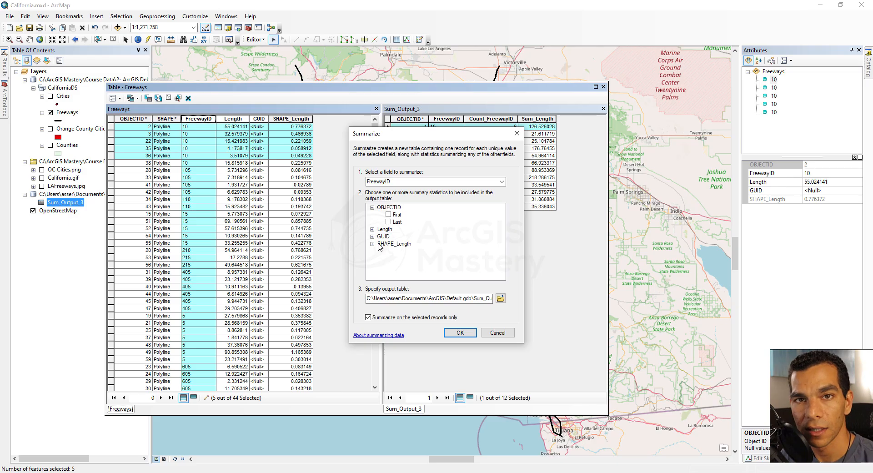
{"action": "left_click", "coordinate": [497, 333]}
Step: Close the Sum_Output_3 table and clear the selected Freeways records
{"action": "left_click", "coordinate": [400, 114]}
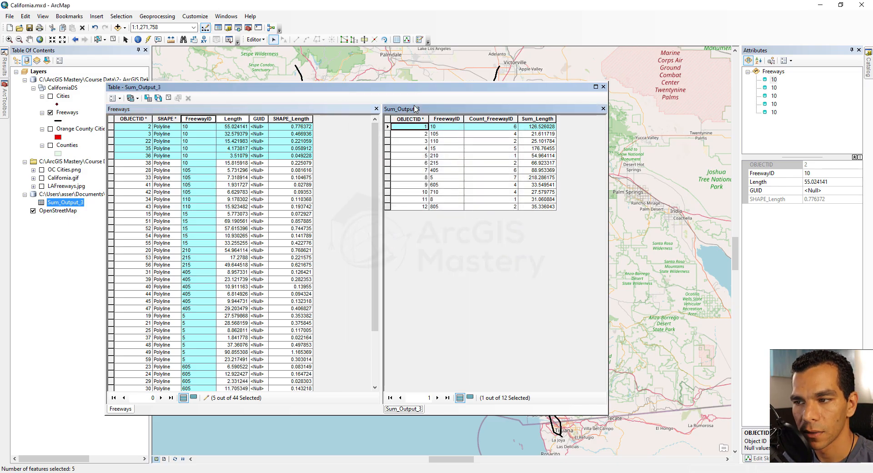
{"action": "left_click", "coordinate": [121, 98]}
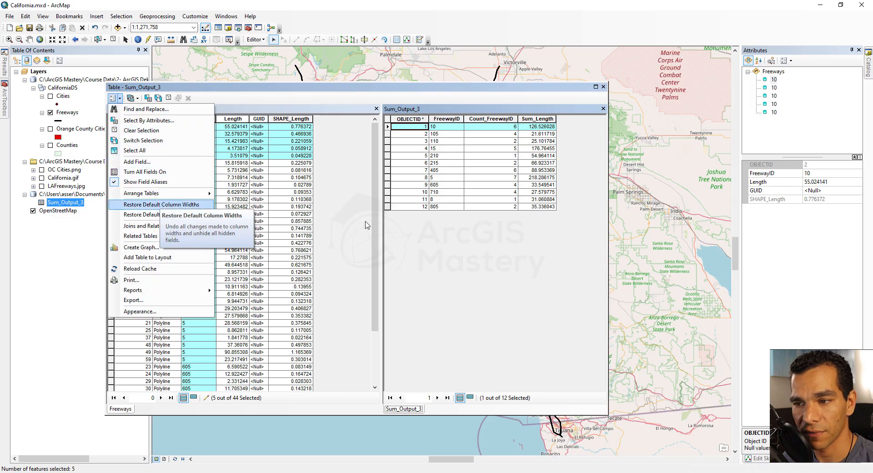
{"action": "left_click", "coordinate": [464, 256]}
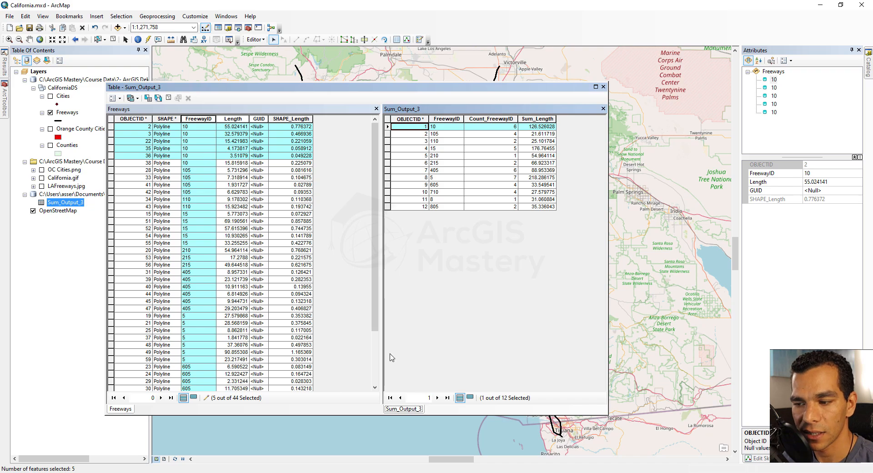
{"action": "right_click", "coordinate": [408, 412]}
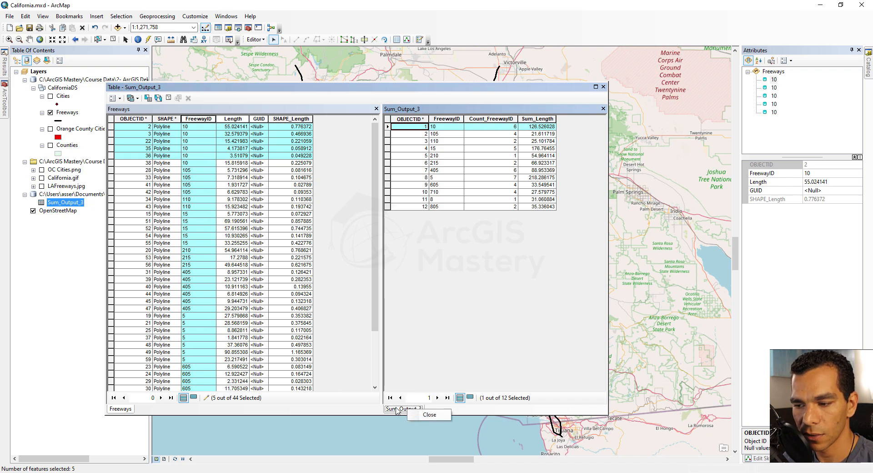
{"action": "left_click", "coordinate": [430, 415]}
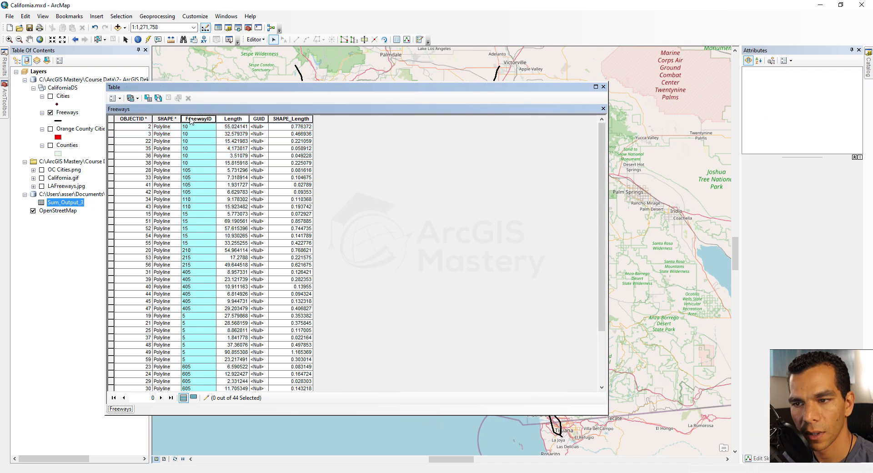
Step: View the statistics of the Freeways Length field, checking its count and minimum, and close the results
{"action": "right_click", "coordinate": [190, 118]}
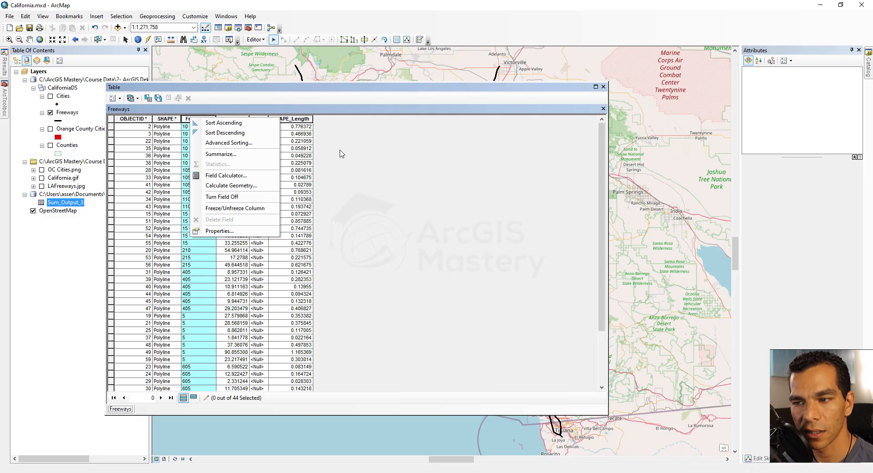
{"action": "left_click", "coordinate": [193, 125]}
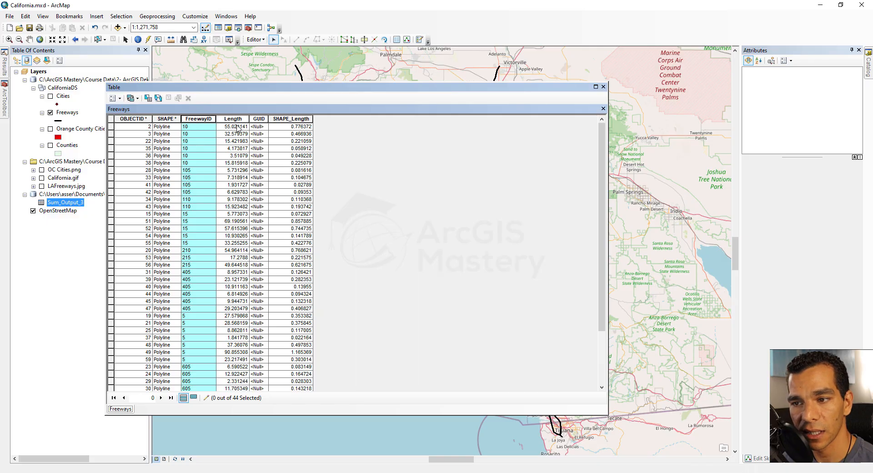
{"action": "left_click", "coordinate": [232, 119]}
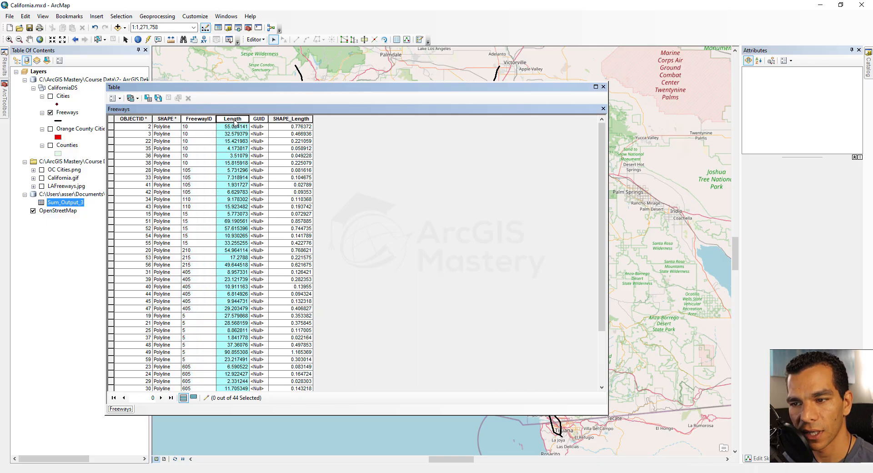
{"action": "right_click", "coordinate": [234, 123]}
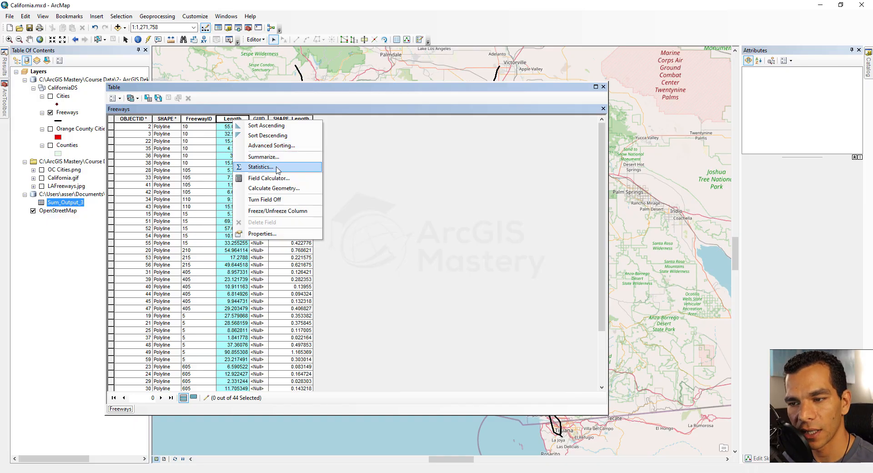
{"action": "left_click", "coordinate": [277, 168]}
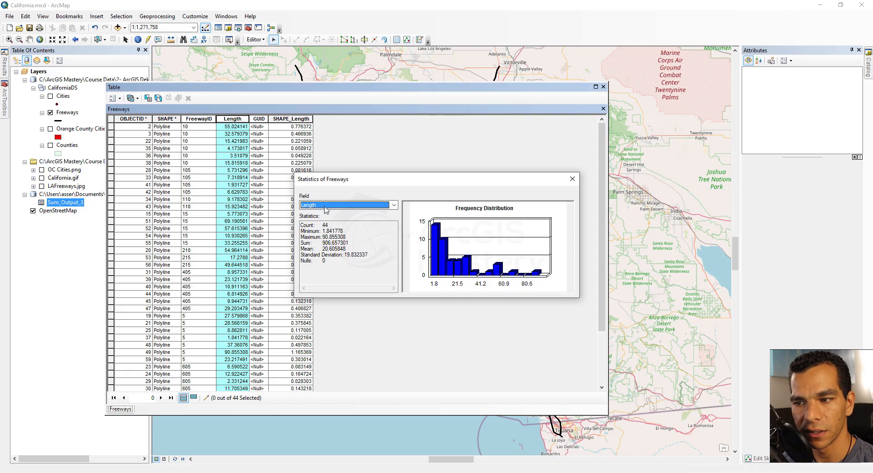
{"action": "left_click_drag", "start_coordinate": [302, 224], "coordinate": [331, 225]}
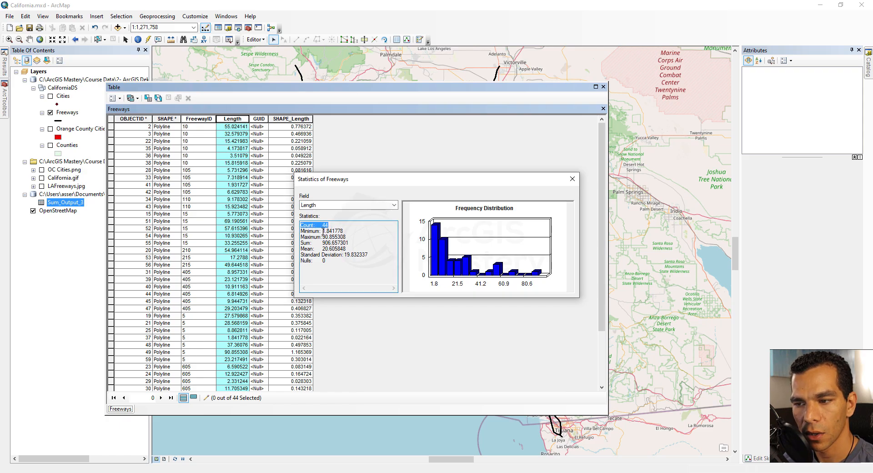
{"action": "left_click_drag", "start_coordinate": [323, 232], "coordinate": [346, 232]}
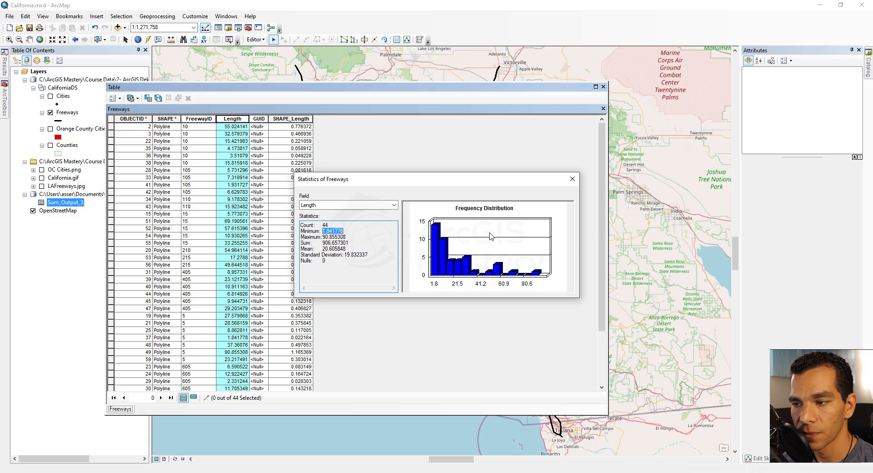
{"action": "left_click", "coordinate": [572, 179]}
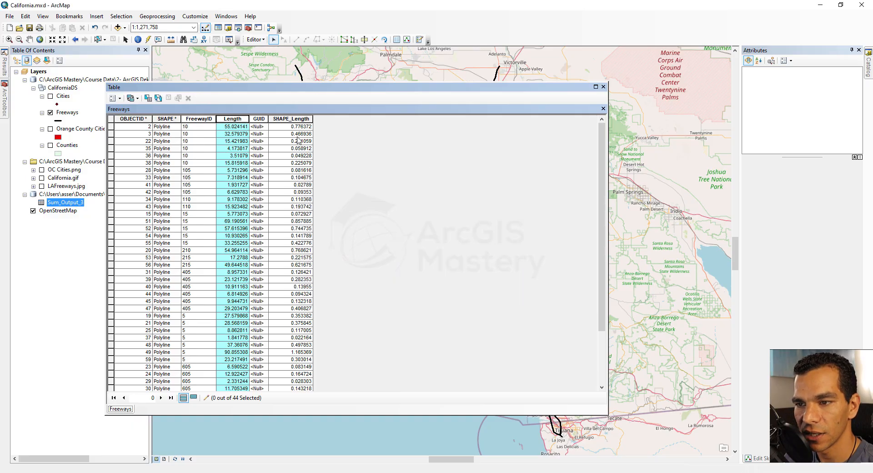
Step: View the Field Calculator for the Length field and cancel it without calculating
{"action": "right_click", "coordinate": [236, 120]}
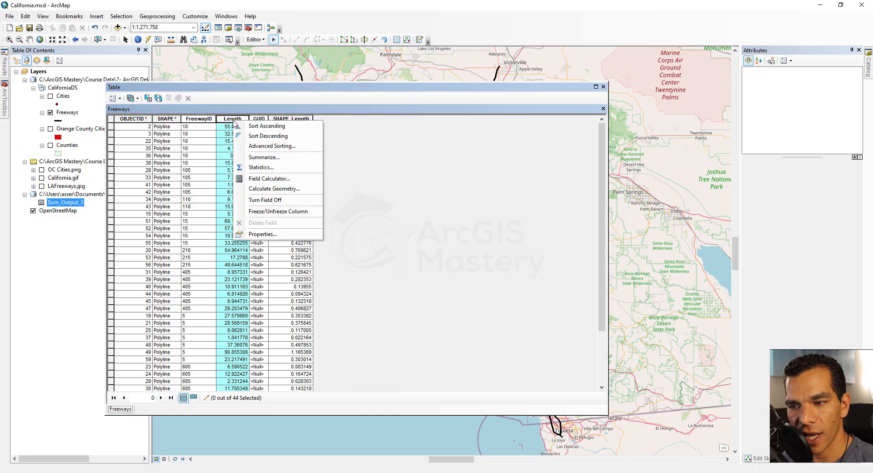
{"action": "left_click", "coordinate": [272, 178]}
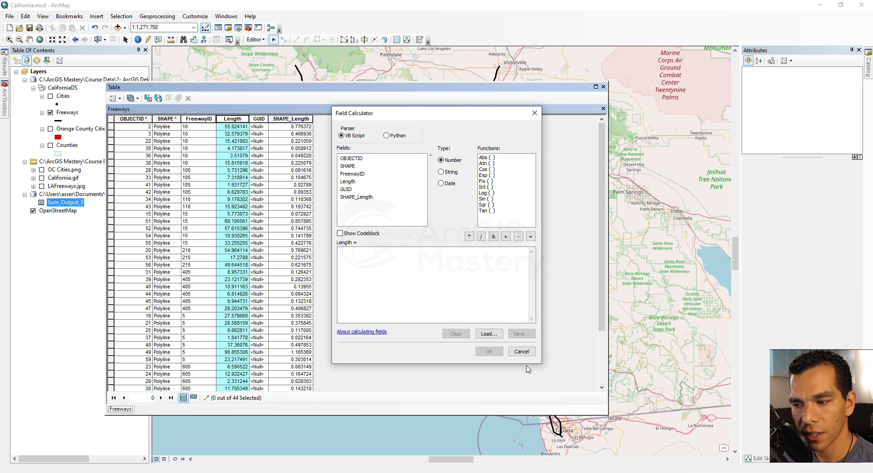
{"action": "left_click", "coordinate": [521, 351]}
Step: Review the property and unit choices of Calculate Geometry for the Length field, and cancel without calculating
{"action": "left_click", "coordinate": [198, 118]}
{"action": "left_click", "coordinate": [238, 118]}
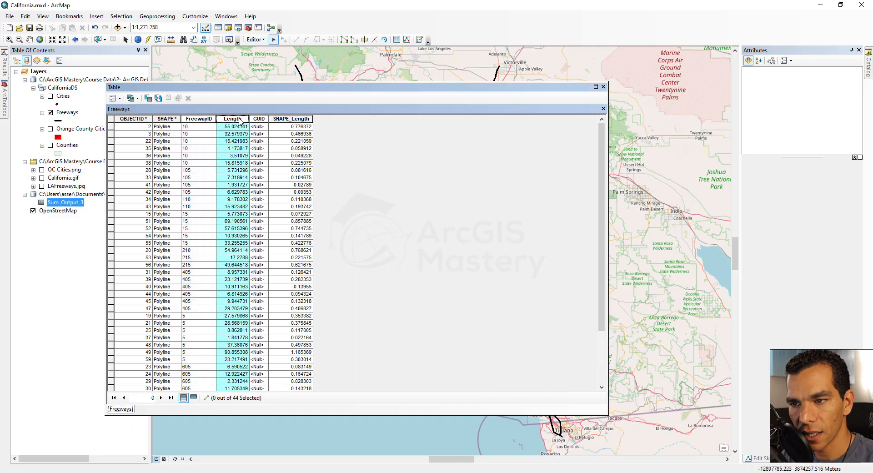
{"action": "right_click", "coordinate": [237, 119]}
{"action": "left_click", "coordinate": [286, 190]}
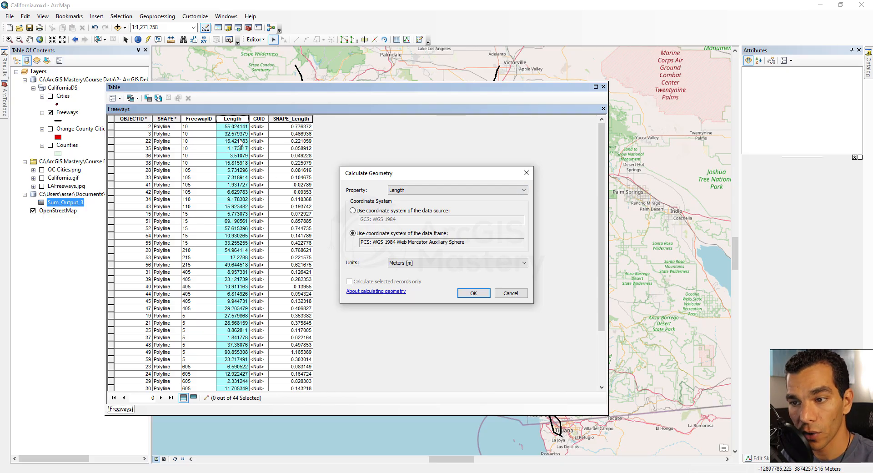
{"action": "left_click", "coordinate": [411, 190]}
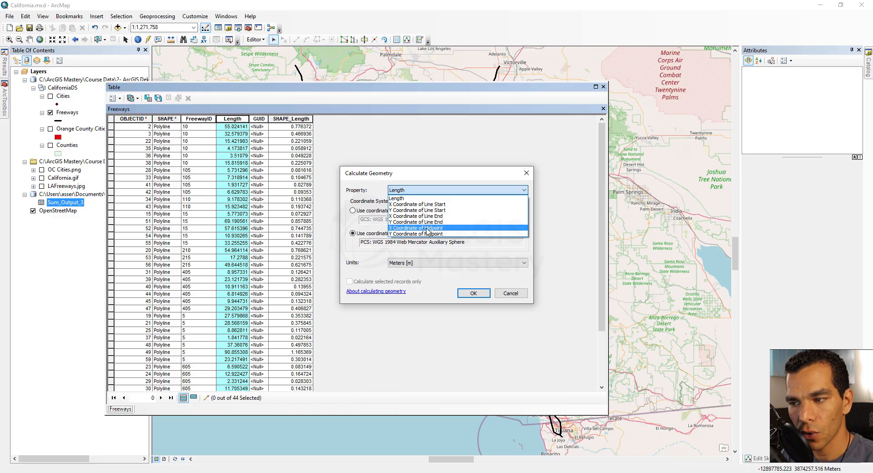
{"action": "left_click", "coordinate": [409, 198]}
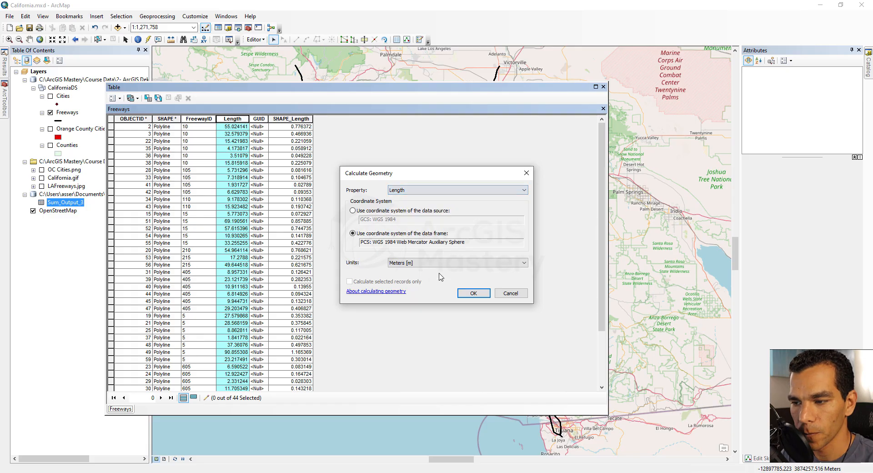
{"action": "left_click", "coordinate": [461, 263]}
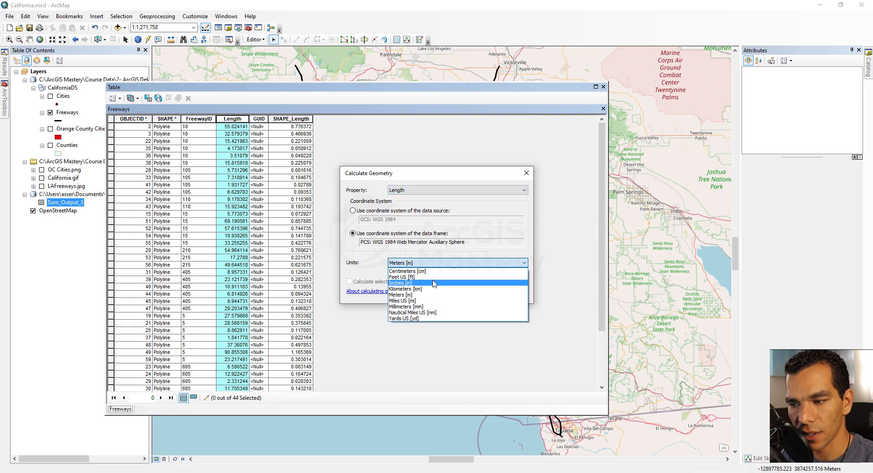
{"action": "left_click", "coordinate": [377, 269]}
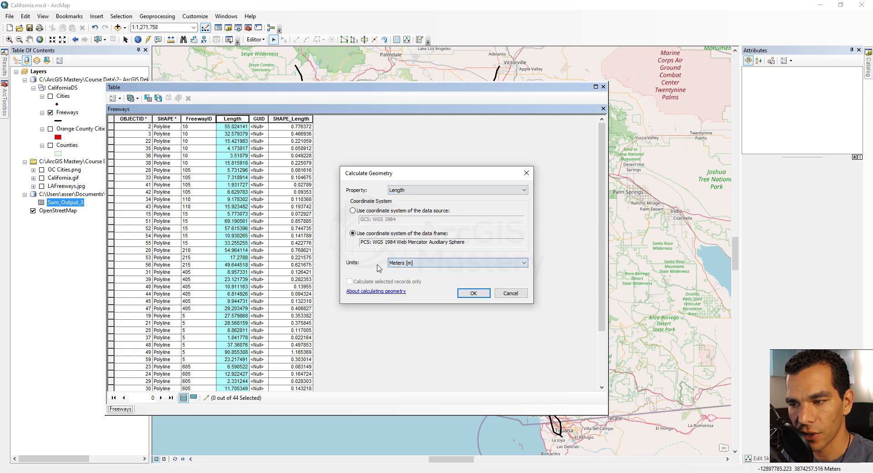
{"action": "left_click", "coordinate": [510, 293]}
{"action": "right_click", "coordinate": [230, 119]}
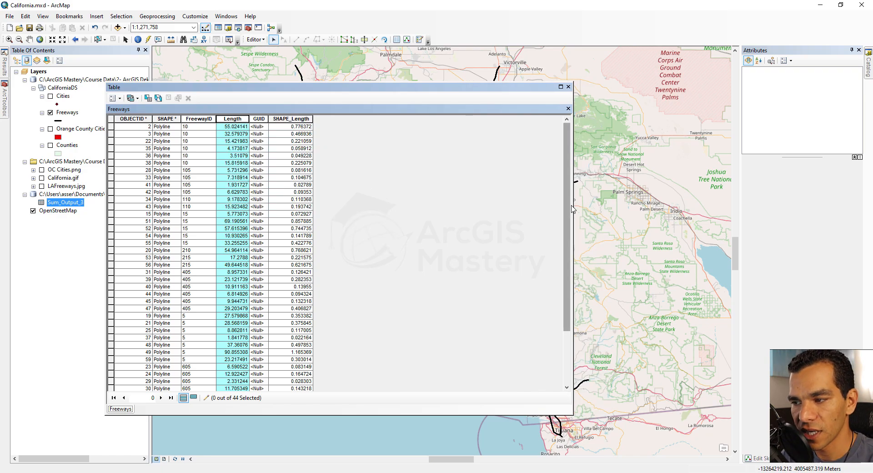
Step: Narrow the Freeways table window and freeze the SHAPE_Length column
{"action": "left_click_drag", "start_coordinate": [572, 210], "coordinate": [251, 209]}
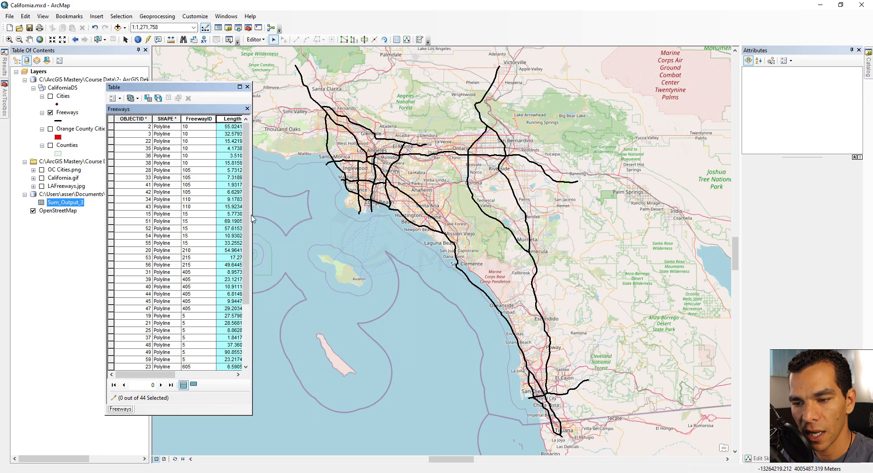
{"action": "left_click_drag", "start_coordinate": [166, 377], "coordinate": [221, 376]}
{"action": "left_click", "coordinate": [196, 118]}
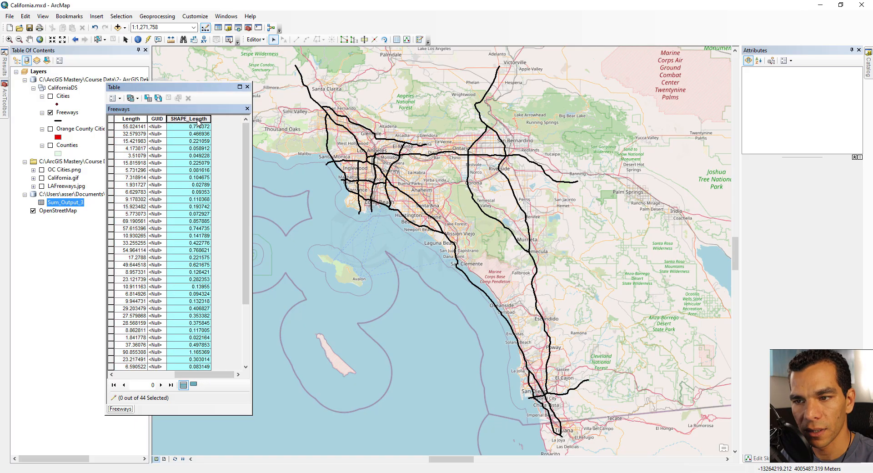
{"action": "mouse_move", "coordinate": [197, 118]}
{"action": "left_mouse_down"}
{"action": "mouse_move", "coordinate": [71, 135]}
{"action": "mouse_move", "coordinate": [186, 119]}
{"action": "left_mouse_up"}
{"action": "right_click", "coordinate": [197, 119]}
{"action": "left_click", "coordinate": [234, 208]}
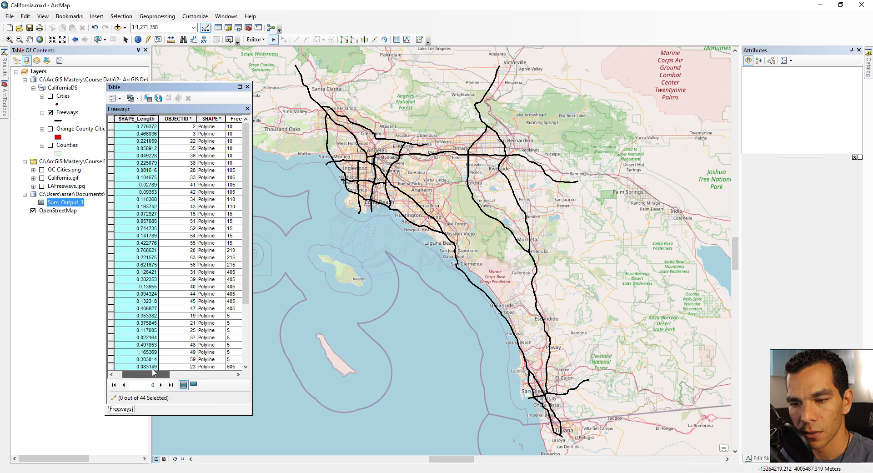
Step: Scroll through the fields beside the frozen SHAPE_Length column, and unfreeze it
{"action": "left_click_drag", "start_coordinate": [147, 373], "coordinate": [203, 372]}
{"action": "left_click", "coordinate": [141, 120]}
{"action": "right_click", "coordinate": [145, 121]}
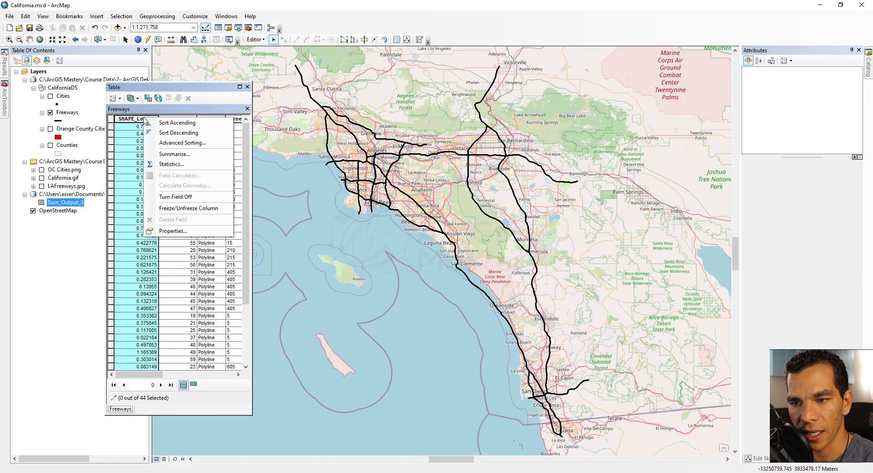
{"action": "left_click", "coordinate": [193, 209]}
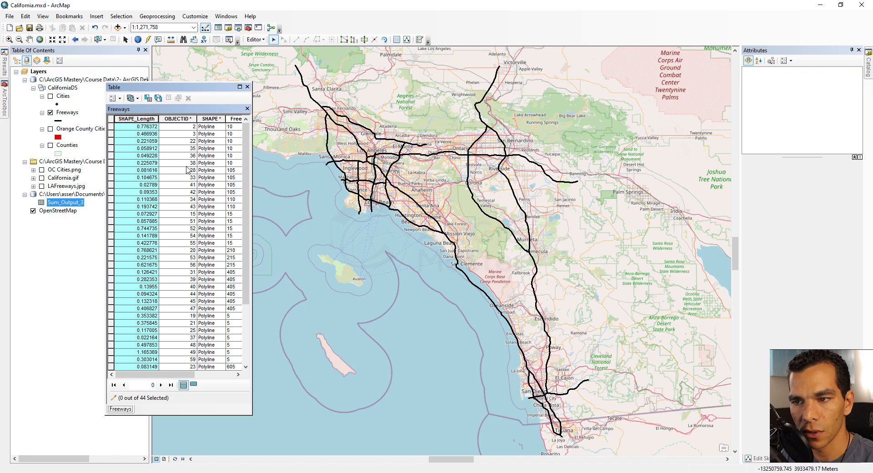
{"action": "left_click_drag", "start_coordinate": [155, 374], "coordinate": [160, 353]}
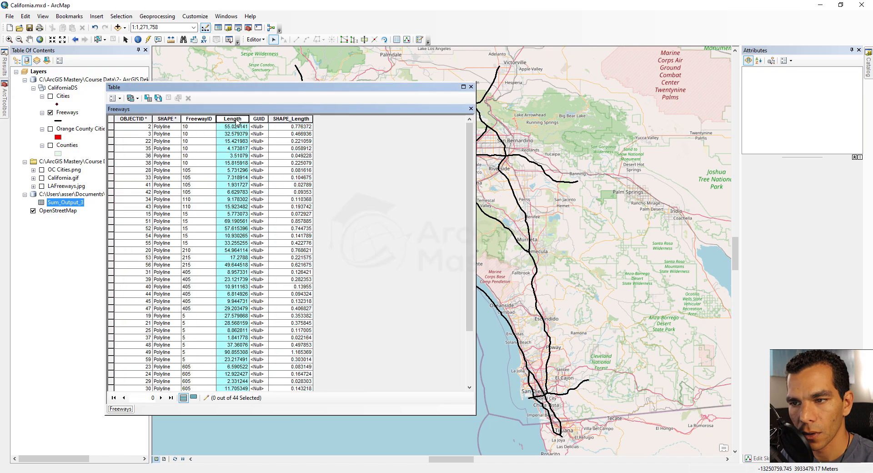
Step: Check the field operations offered for the Length field and stop the edit session
{"action": "right_click", "coordinate": [236, 120]}
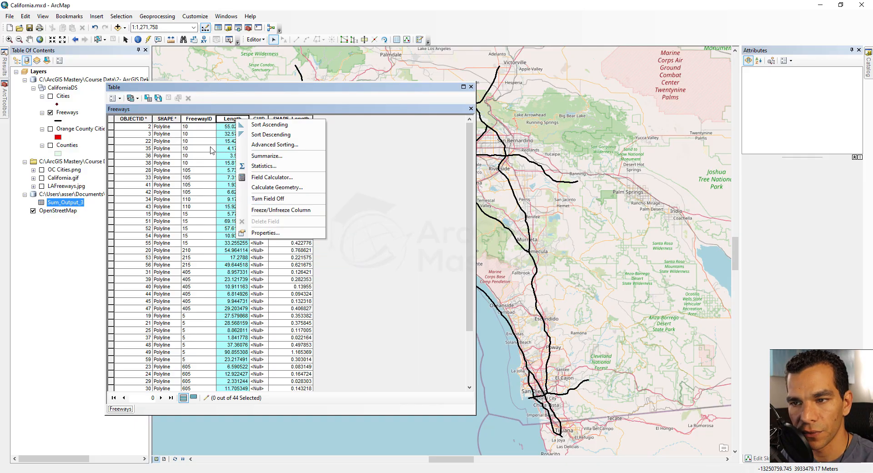
{"action": "left_click", "coordinate": [256, 40]}
{"action": "left_click", "coordinate": [256, 40]}
{"action": "left_click", "coordinate": [266, 61]}
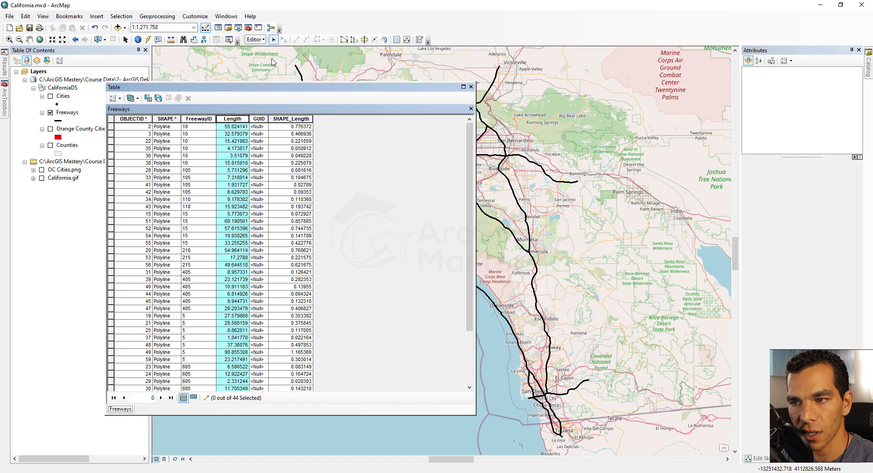
Step: Review the Length field's properties, including alias, display options and number format categories, and cancel without changing them
{"action": "right_click", "coordinate": [237, 120]}
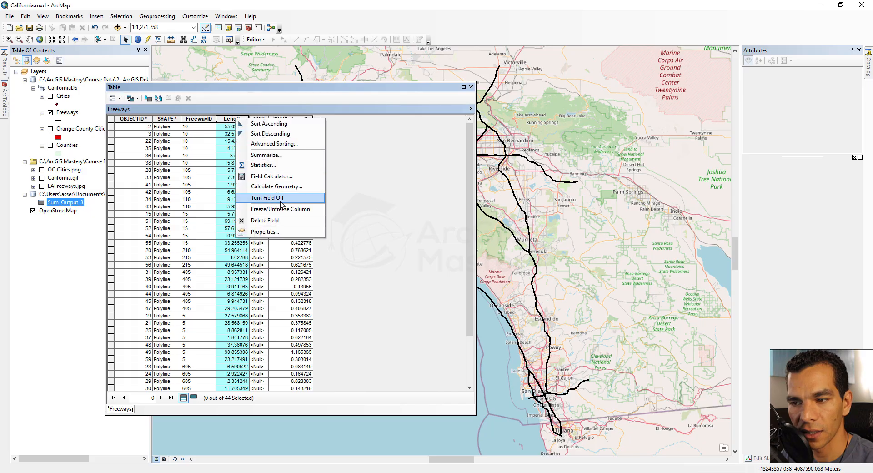
{"action": "left_click", "coordinate": [263, 232]}
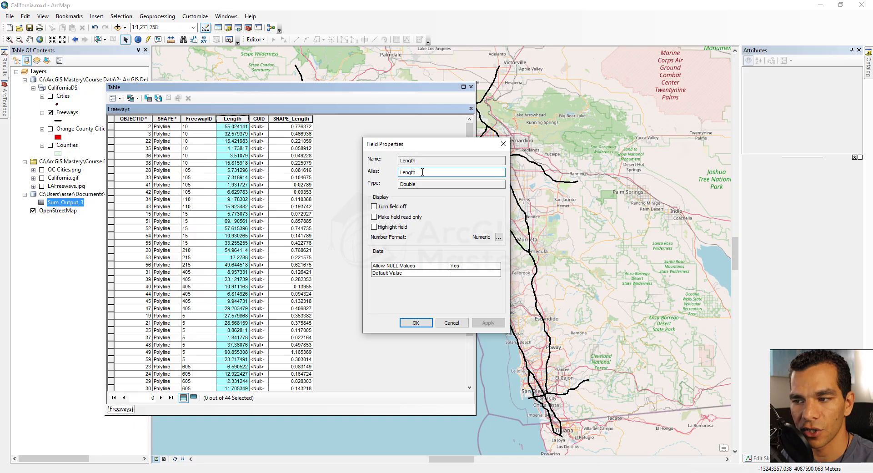
{"action": "left_click_drag", "start_coordinate": [422, 172], "coordinate": [389, 173]}
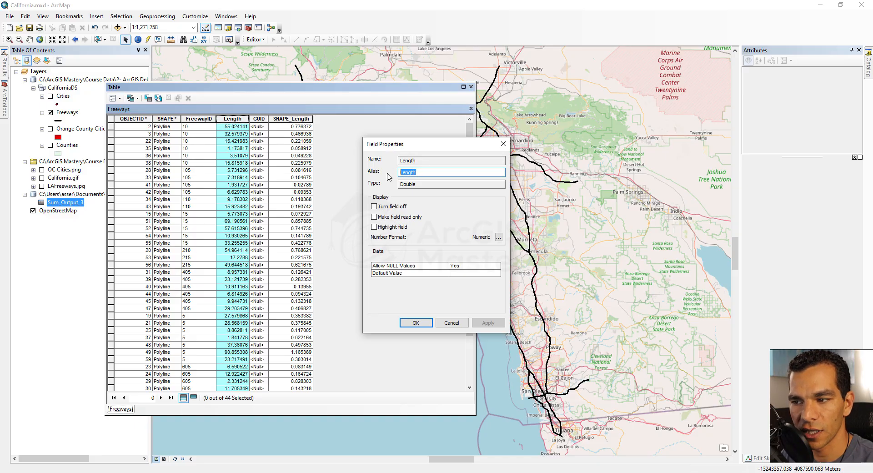
{"action": "left_click", "coordinate": [399, 225]}
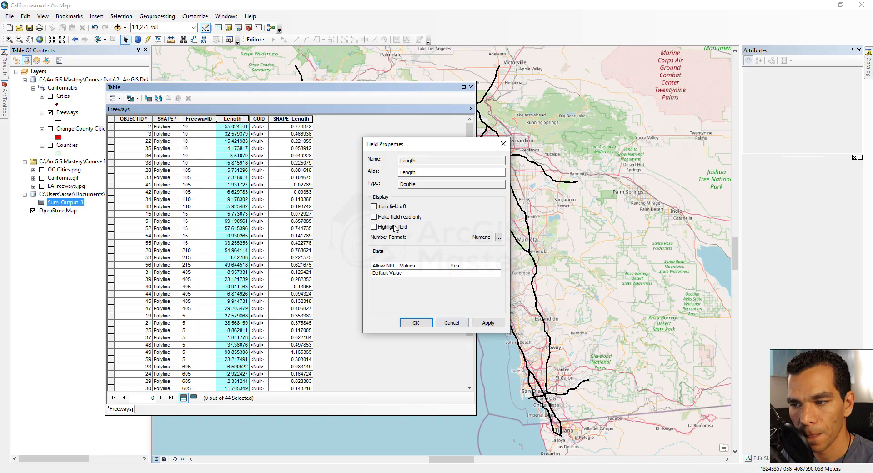
{"action": "left_click", "coordinate": [399, 227]}
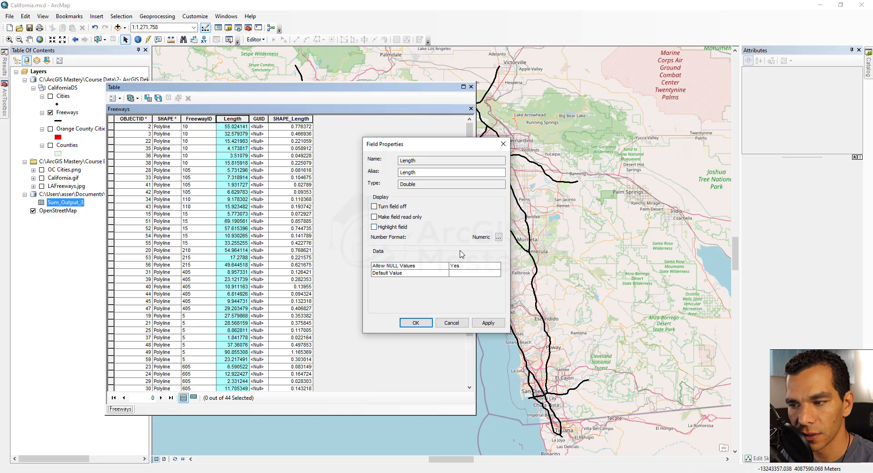
{"action": "left_click", "coordinate": [498, 237]}
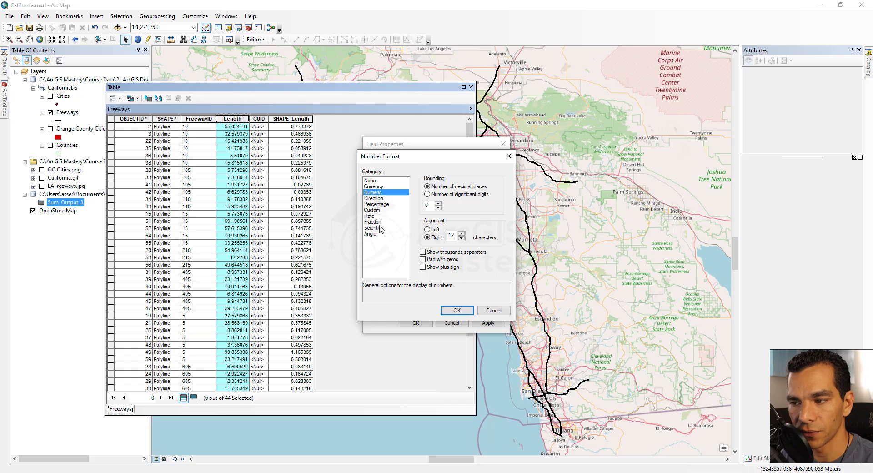
{"action": "left_click", "coordinate": [493, 312]}
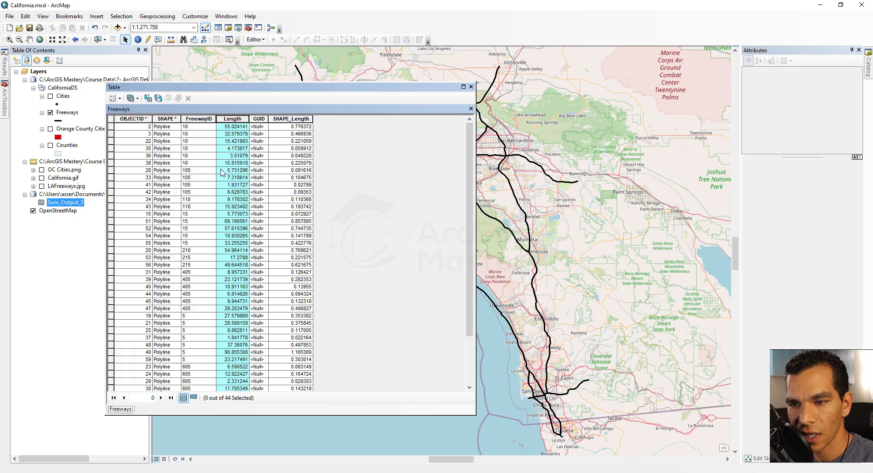
Step: Select the Freeways record with OBJECTID 28 and pan the map to it, narrowing the table to uncover the freeway
{"action": "left_click", "coordinate": [111, 170]}
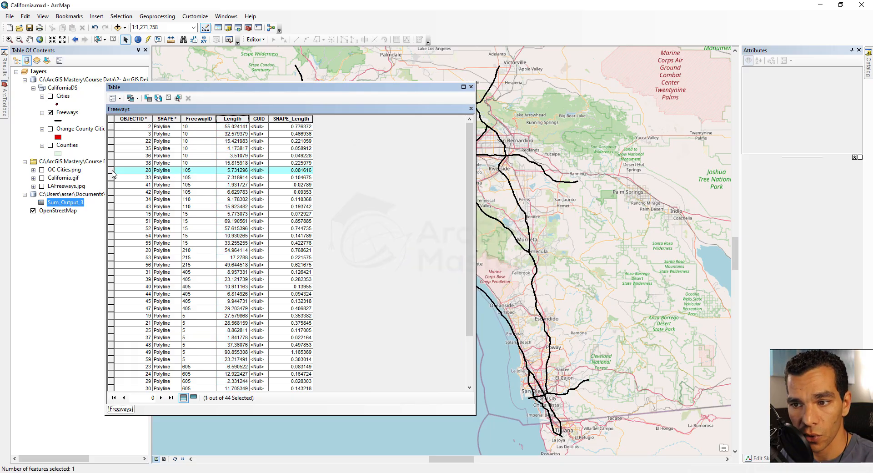
{"action": "right_click", "coordinate": [113, 172]}
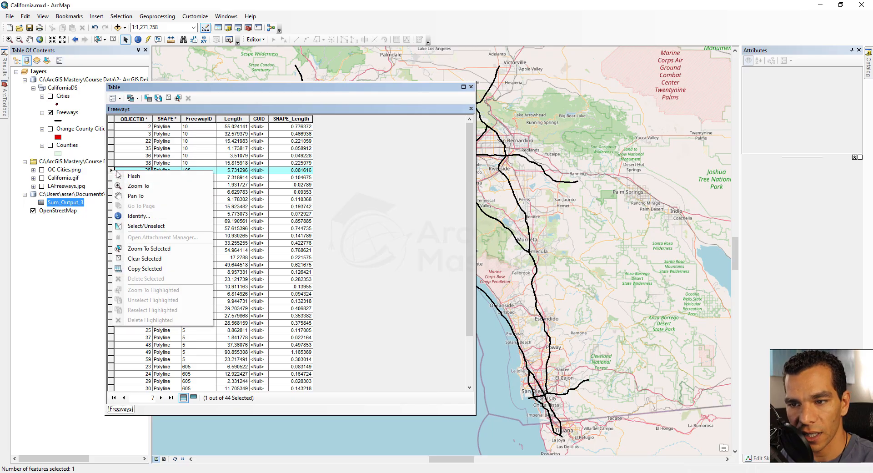
{"action": "left_click", "coordinate": [136, 196]}
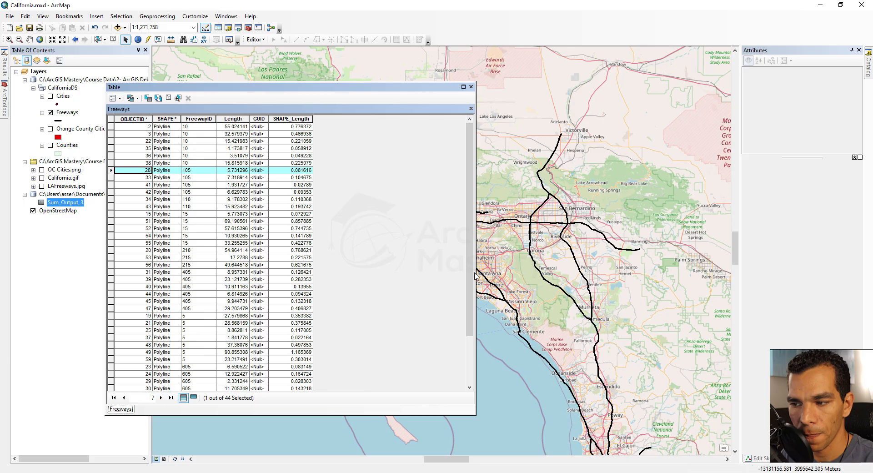
{"action": "left_click_drag", "start_coordinate": [476, 275], "coordinate": [353, 275]}
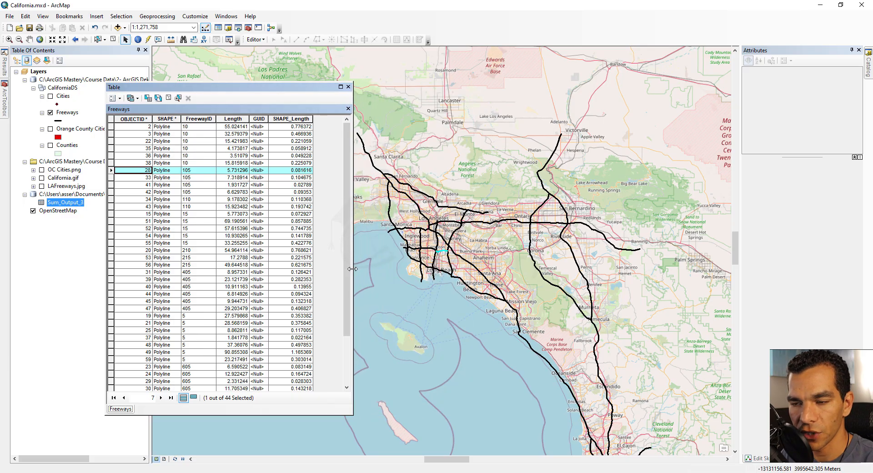
Step: Flash the selected freeway on the map, and zoom to it before going back to the previous extent
{"action": "right_click", "coordinate": [111, 172]}
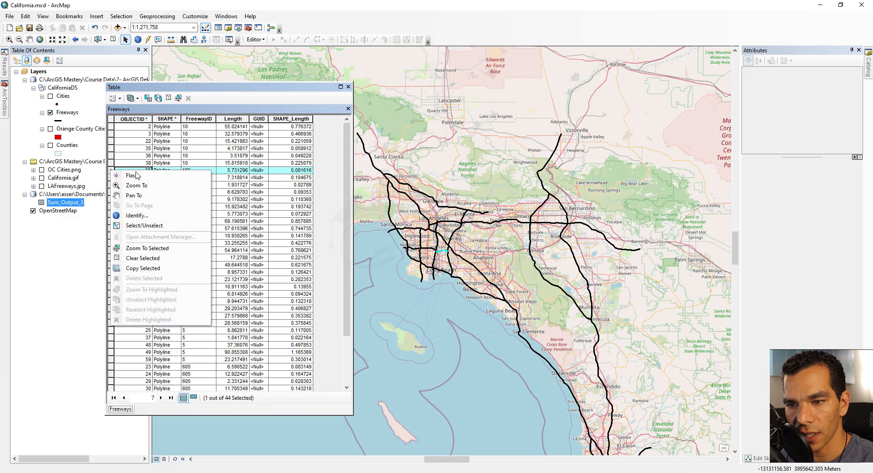
{"action": "left_click", "coordinate": [128, 177]}
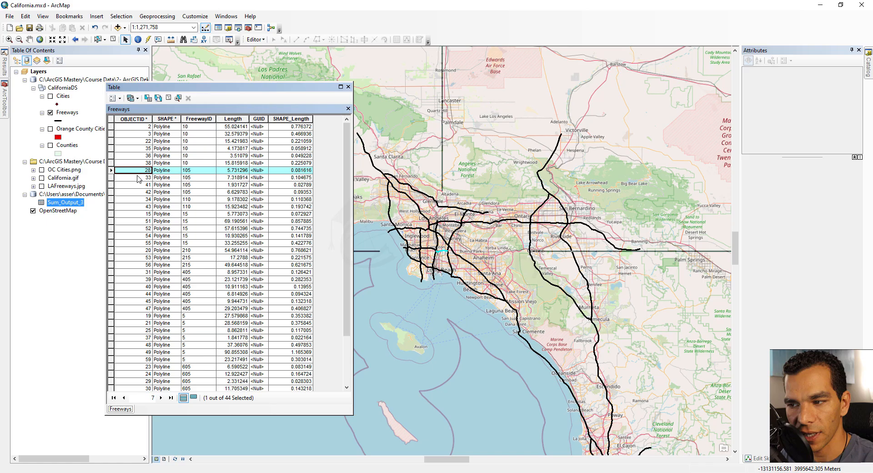
{"action": "right_click", "coordinate": [112, 173]}
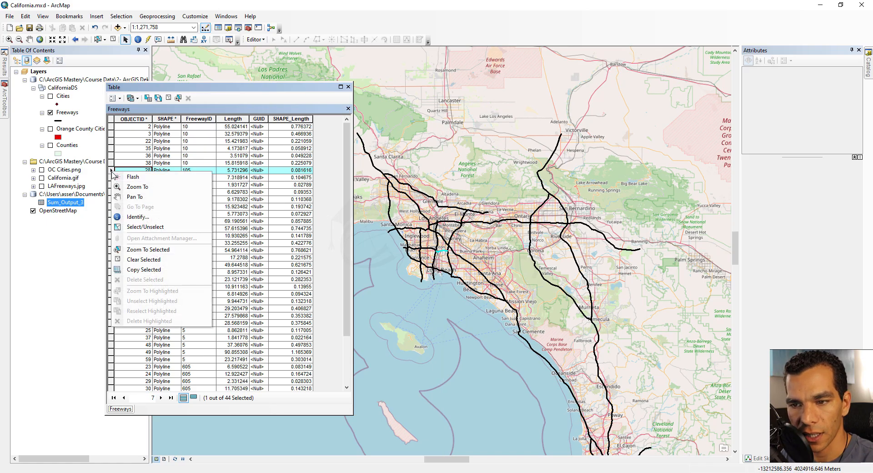
{"action": "left_click", "coordinate": [147, 187]}
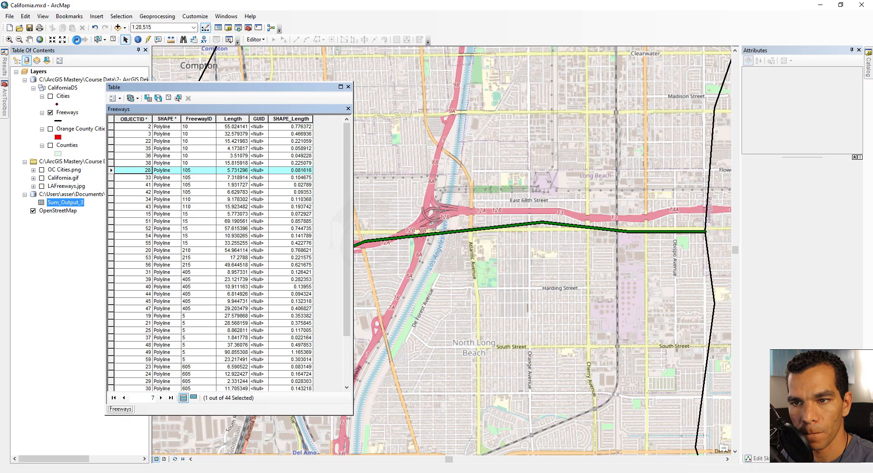
{"action": "left_click", "coordinate": [76, 39]}
Step: Identify the selected freeway record, and move the table aside to read its attributes
{"action": "right_click", "coordinate": [112, 170]}
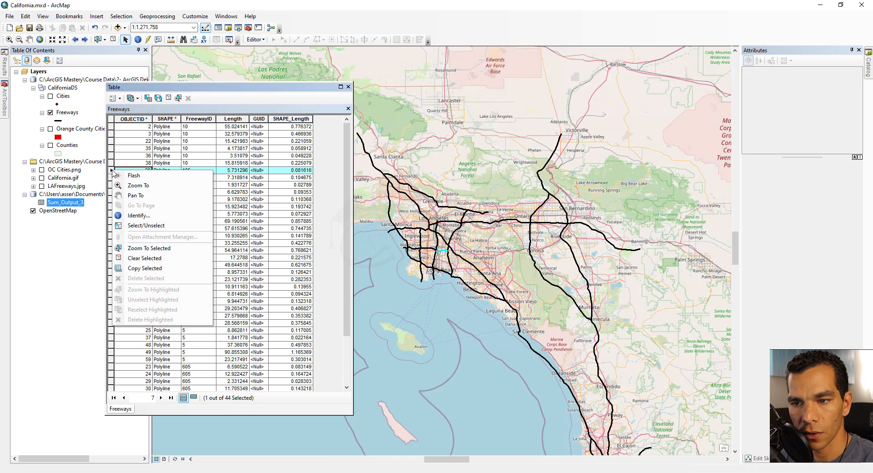
{"action": "left_click", "coordinate": [137, 215]}
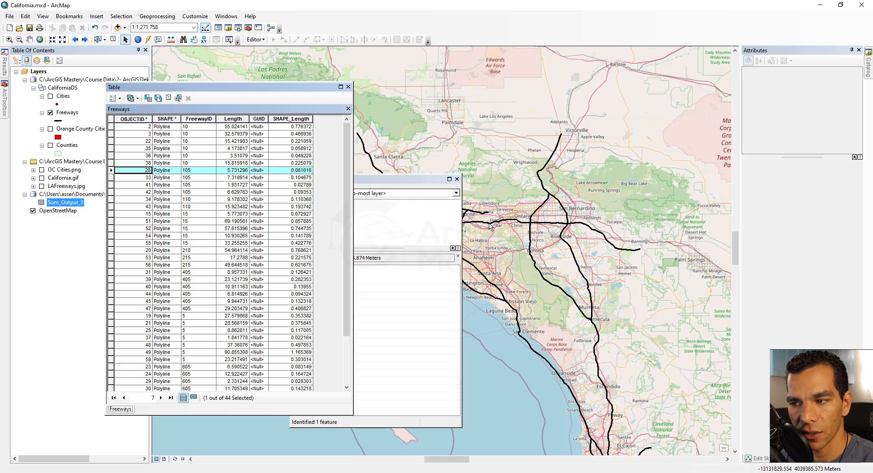
{"action": "left_click_drag", "start_coordinate": [269, 86], "coordinate": [187, 78]}
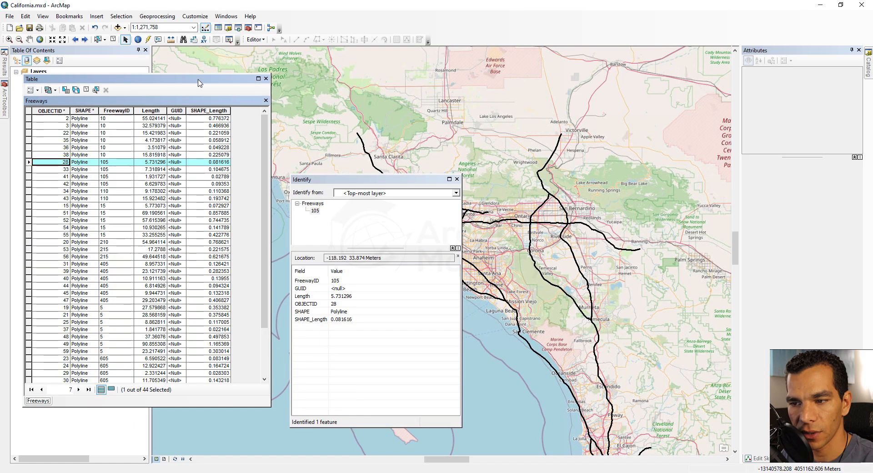